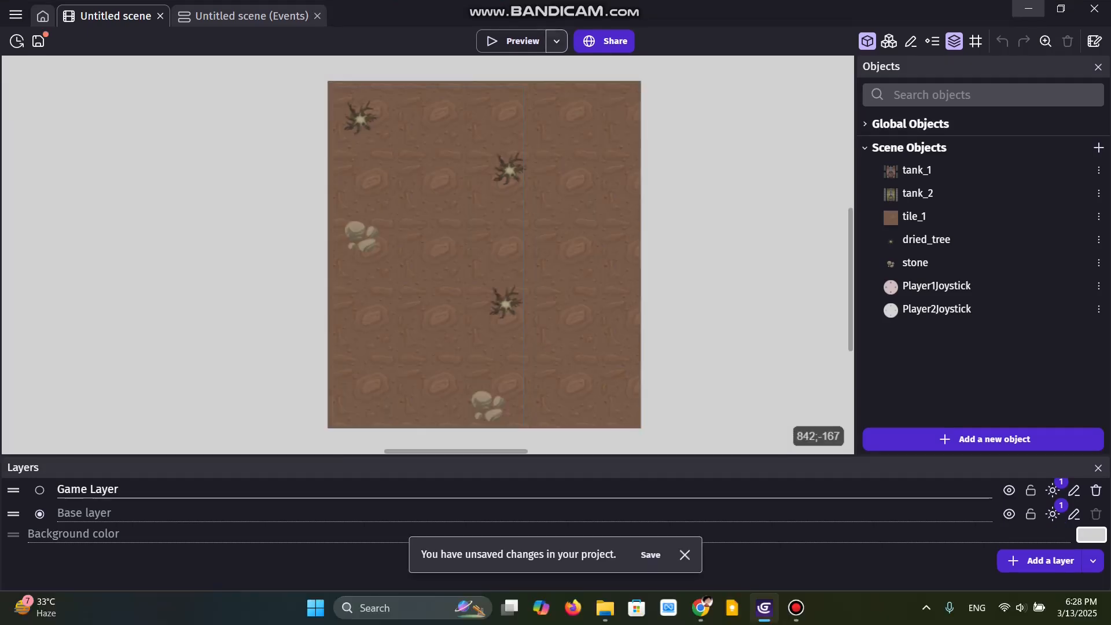
- Launch two previews in two windows and start a game in the Cool Wolf #6 lobby from the first preview
{"action": "left_click", "coordinate": [556, 60]}
{"action": "mouse_move", "coordinate": [637, 102]}
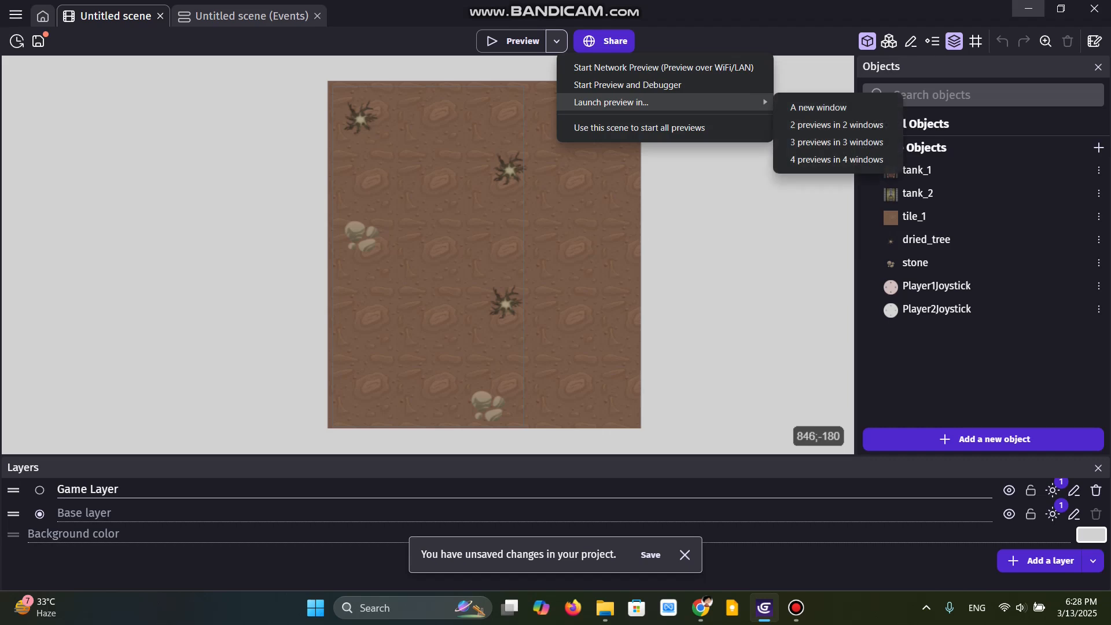
{"action": "left_click", "coordinate": [833, 125]}
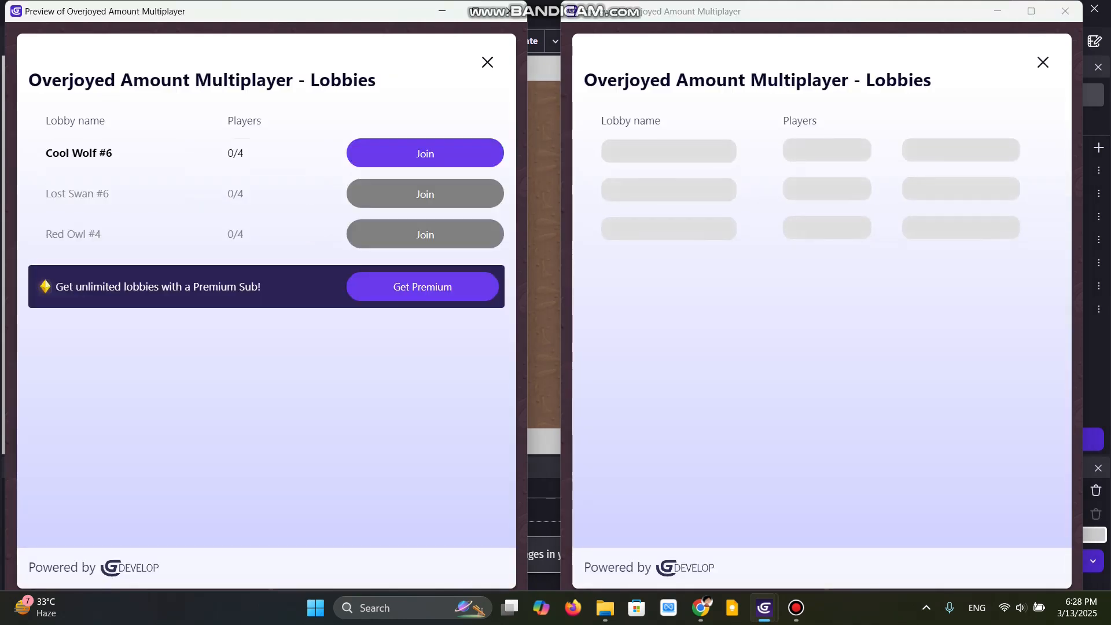
{"action": "left_click", "coordinate": [424, 155]}
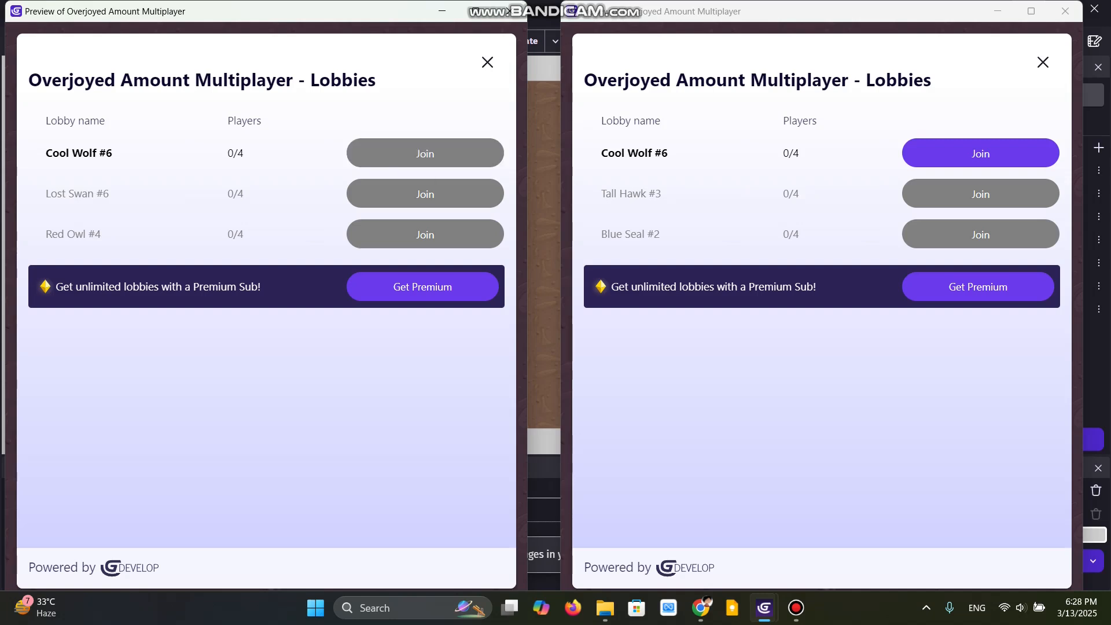
{"action": "left_click", "coordinate": [445, 488]}
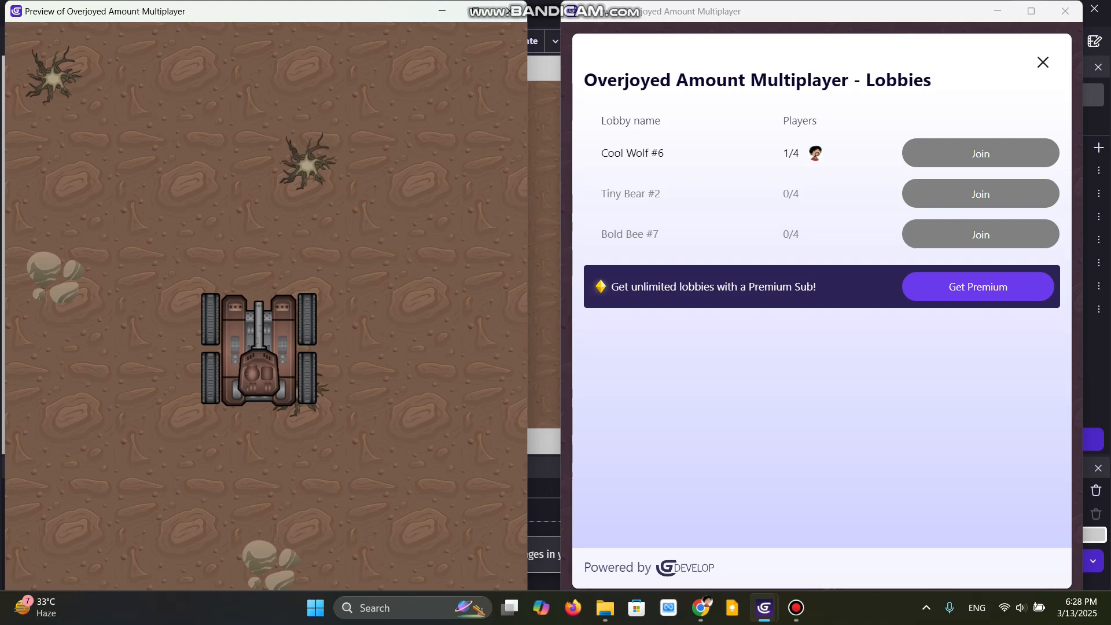
- Test the brown tank's movement in the first preview by driving it up, left and down
{"action": "key", "text": "Up"}
{"action": "key", "text": "Left"}
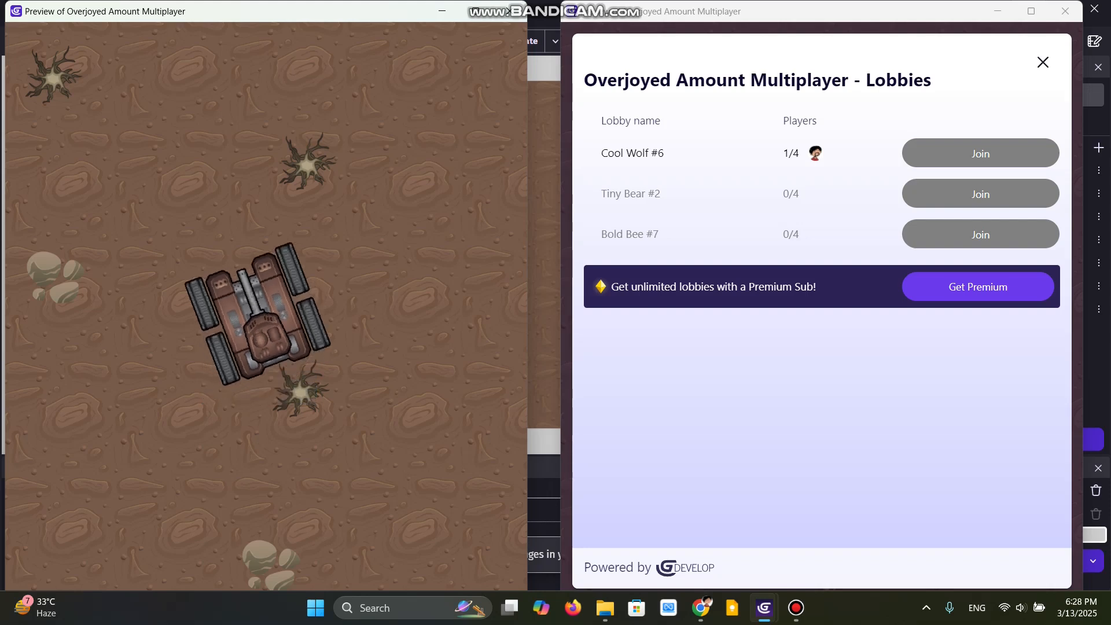
{"action": "key", "text": "Down"}
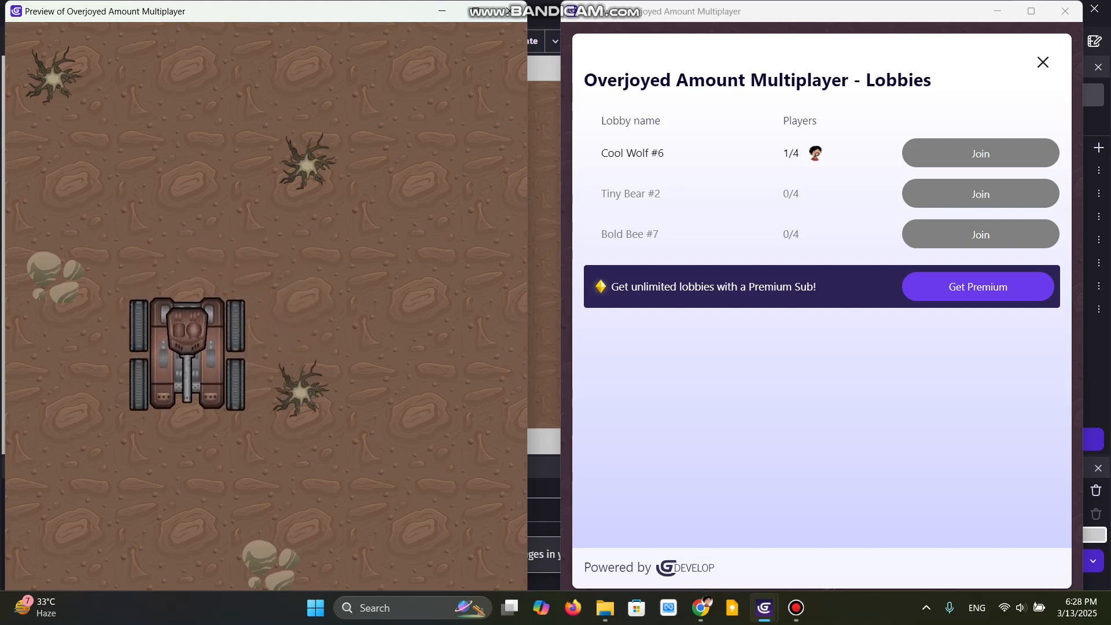
- Switch to the second preview and test the green tank by driving it left, up and right
{"action": "key", "text": "alt+Tab"}
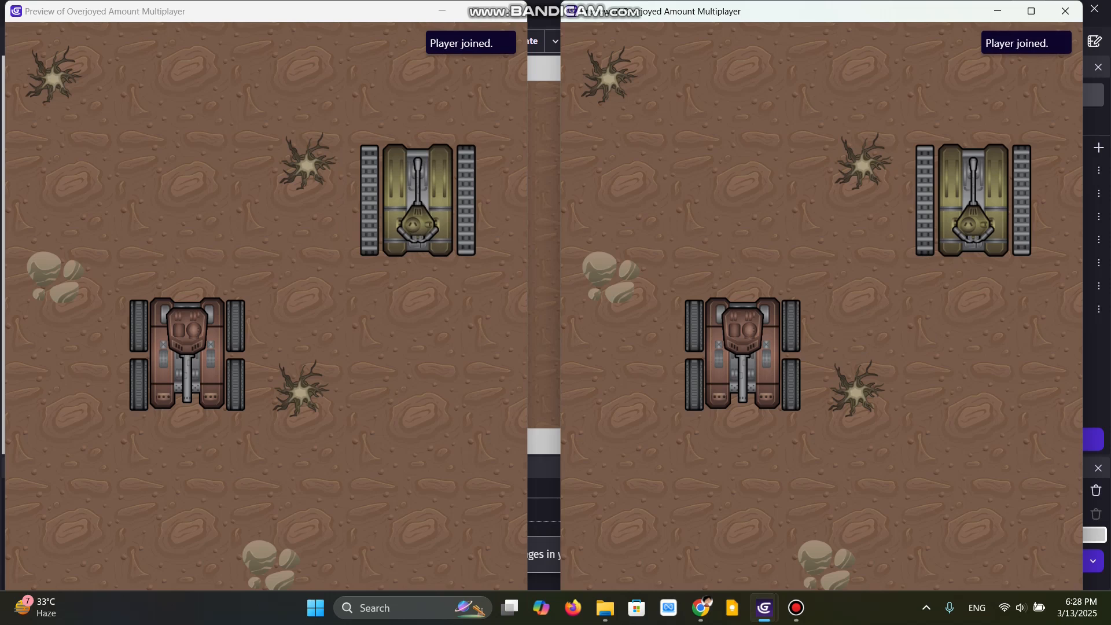
{"action": "key", "text": "Left"}
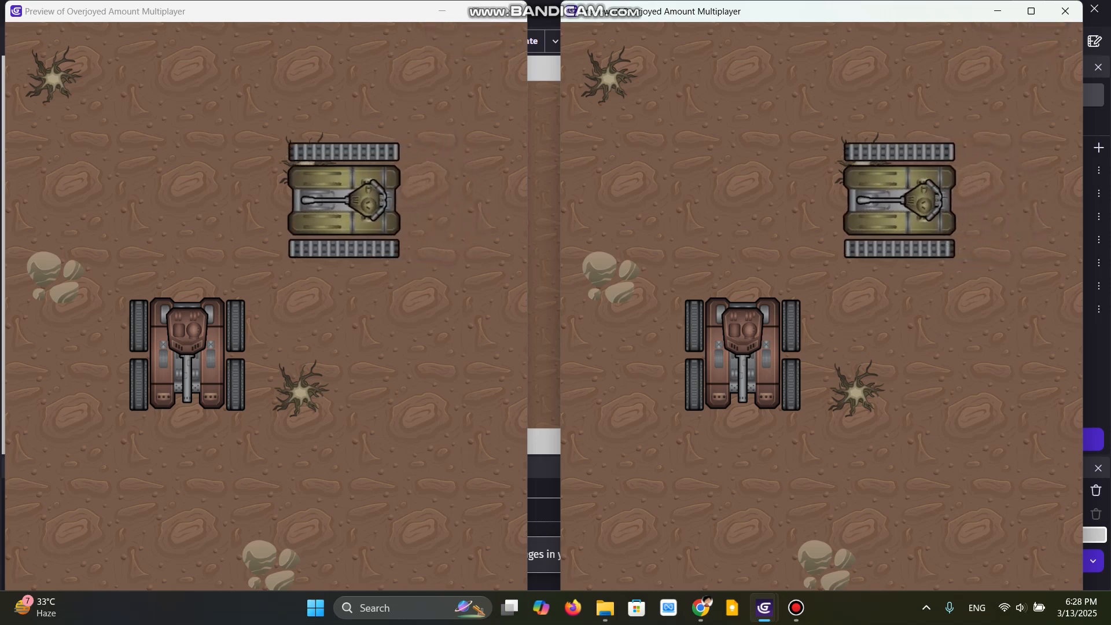
{"action": "key", "text": "Up"}
{"action": "key", "text": "Left"}
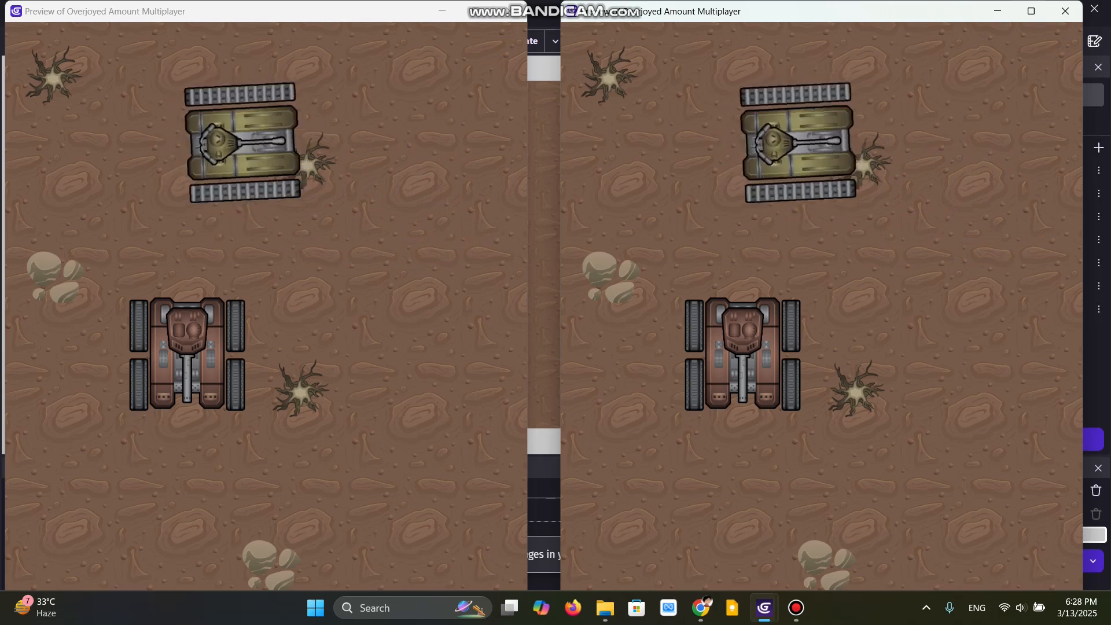
{"action": "key", "text": "Up"}
{"action": "key", "text": "Right"}
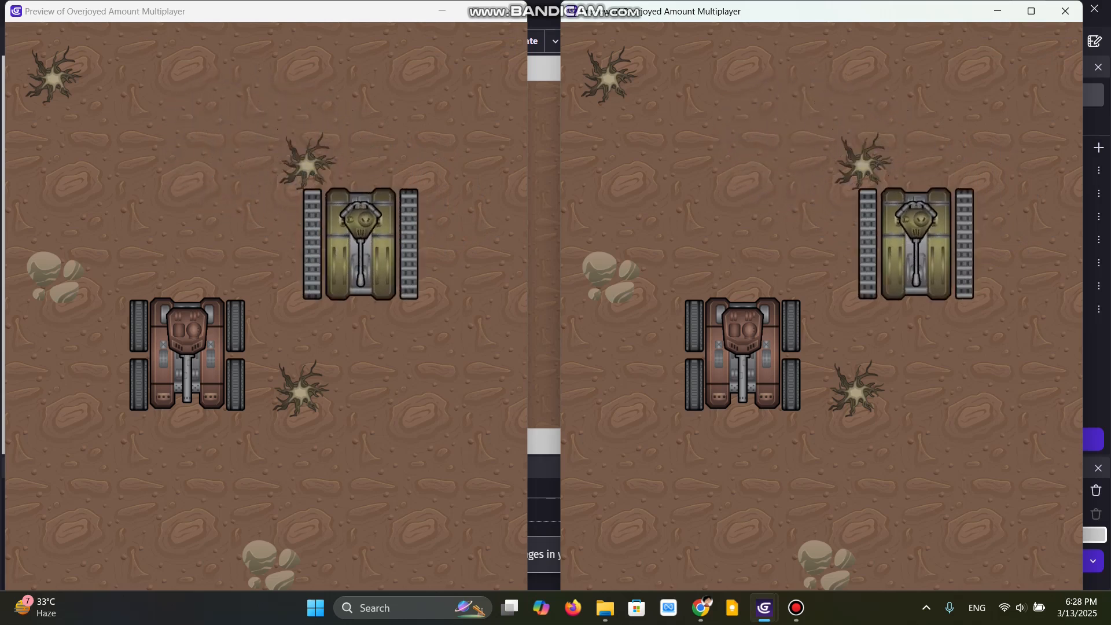
- Return to the first preview and drive the brown tank around to check its movement synchronizes in both windows
{"action": "key", "text": "alt+Tab"}
{"action": "key", "text": "Up"}
{"action": "key", "text": "Left"}
{"action": "key", "text": "Down"}
{"action": "key", "text": "Left"}
{"action": "key", "text": "Up"}
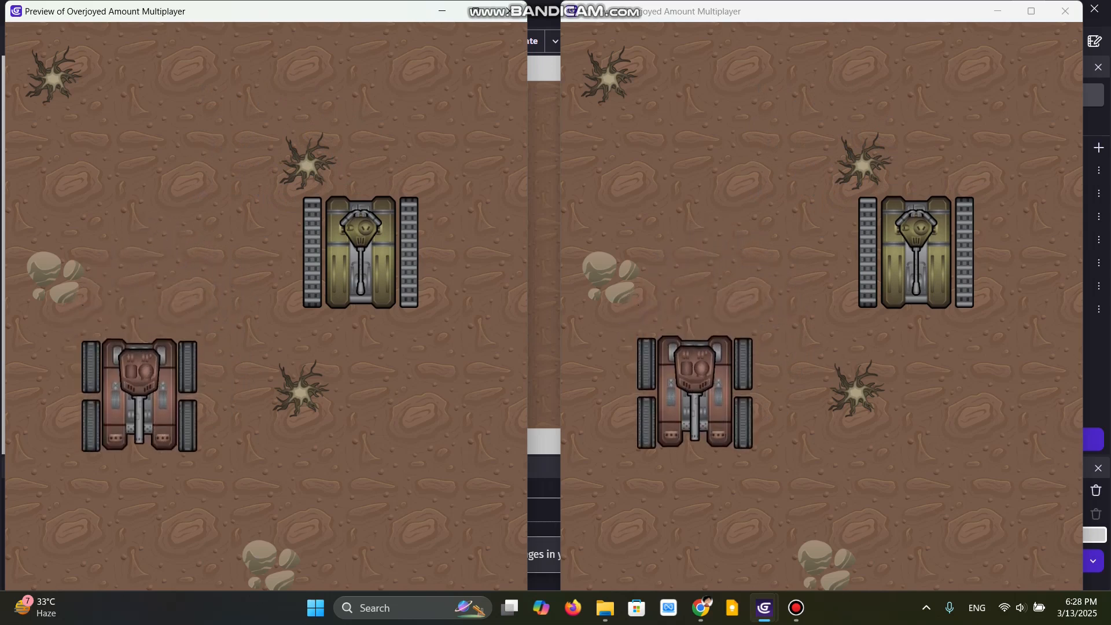
{"action": "key", "text": "Left"}
{"action": "key", "text": "Up"}
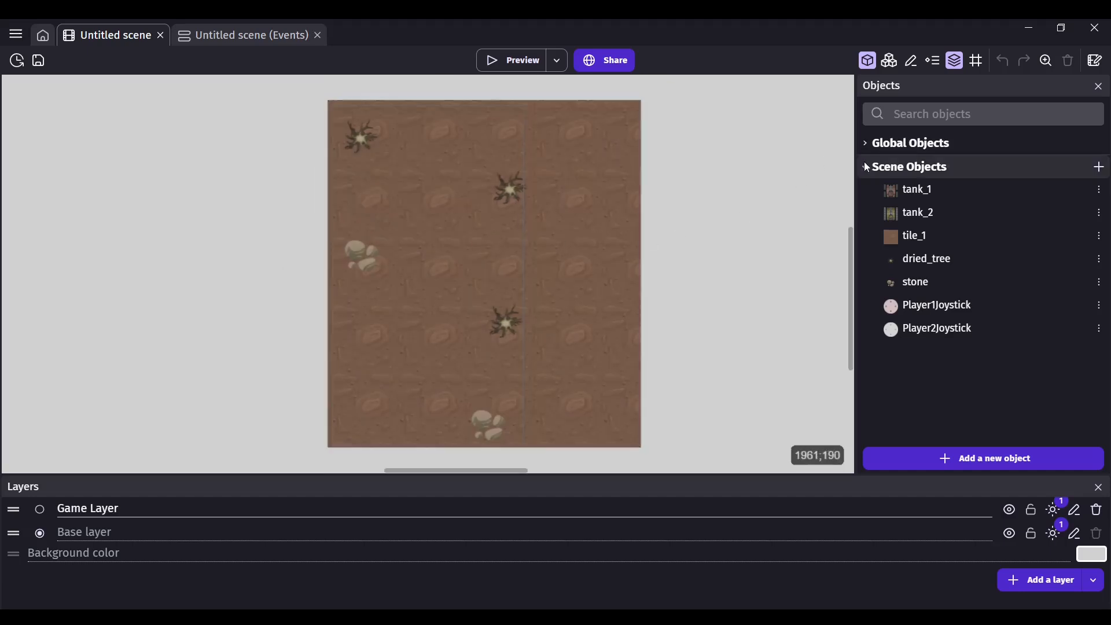
- Open tank_1 for editing and review its sprite and the settings of its FireBullet behavior
{"action": "double_click", "coordinate": [937, 189]}
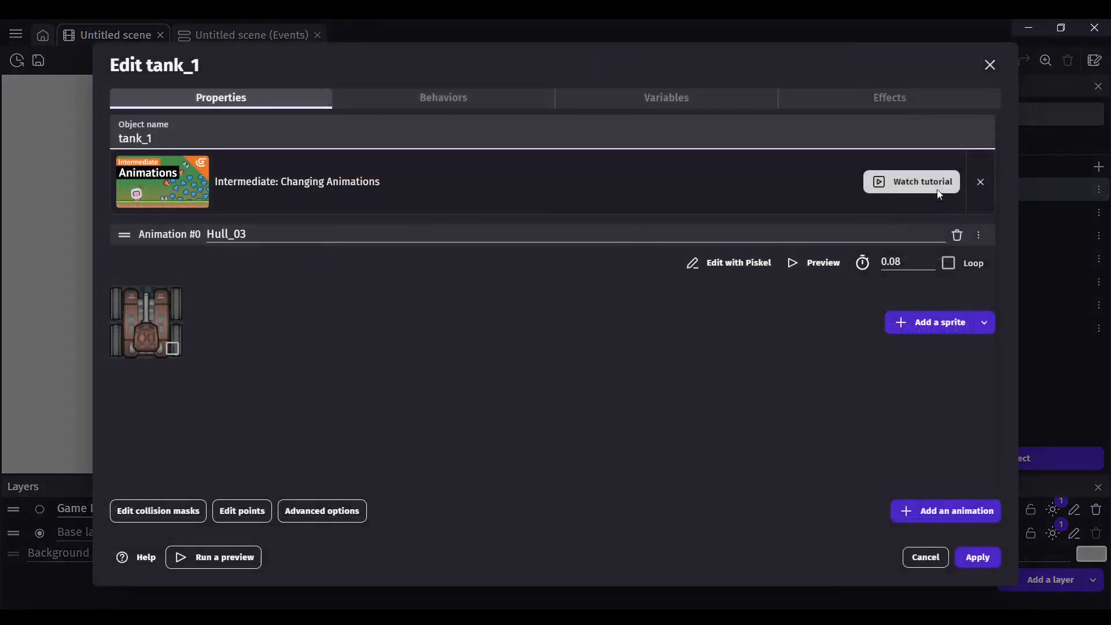
{"action": "left_click", "coordinate": [276, 328]}
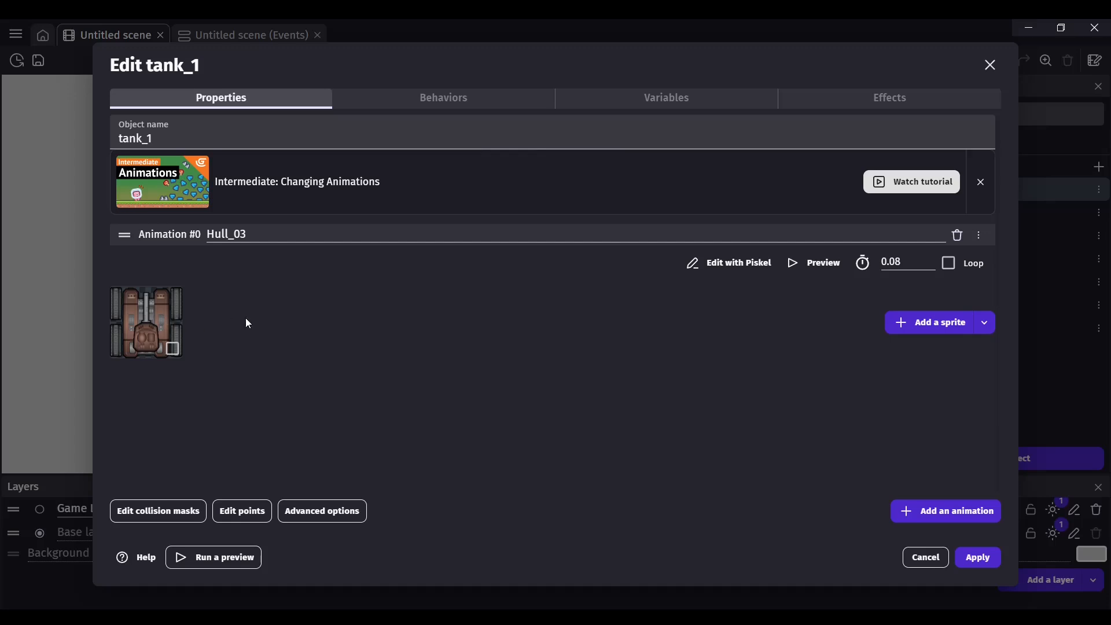
{"action": "left_click", "coordinate": [452, 97]}
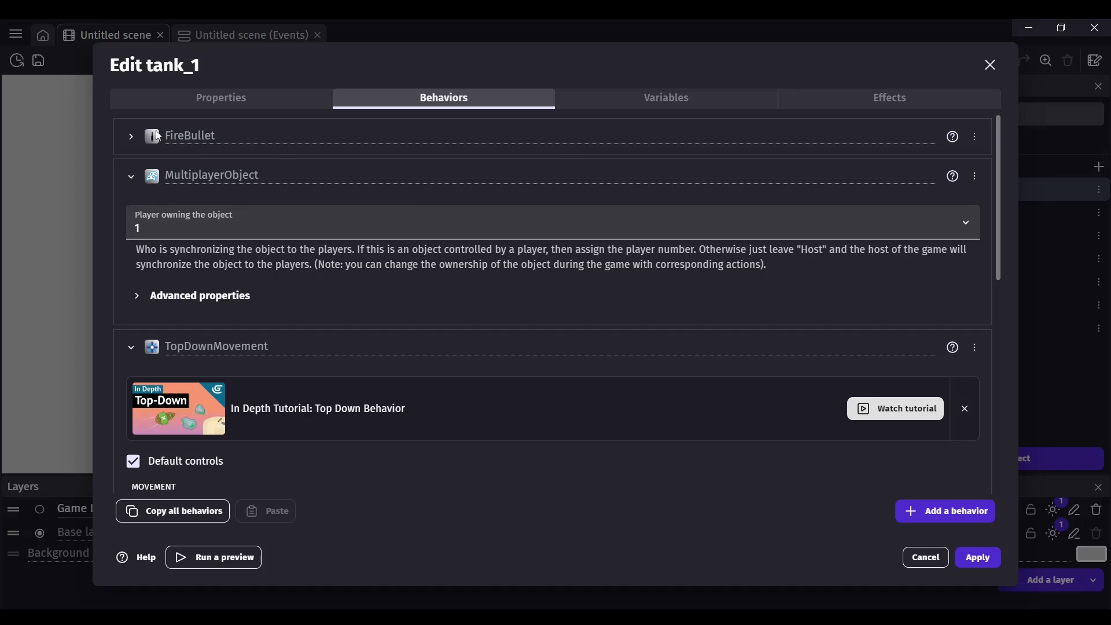
{"action": "left_click", "coordinate": [132, 137]}
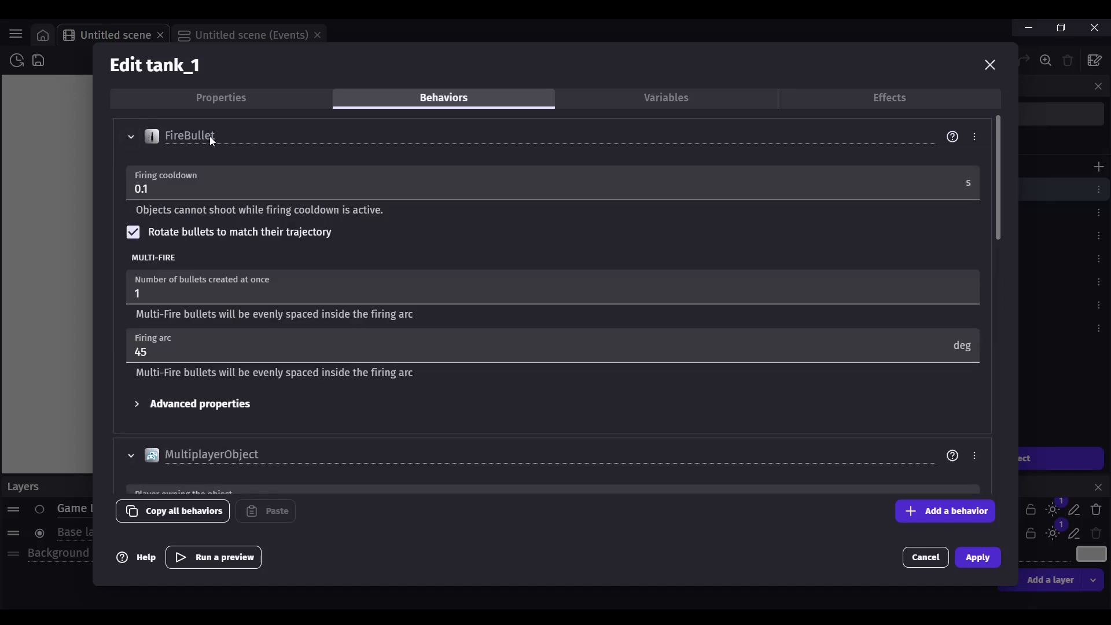
{"action": "left_click", "coordinate": [133, 137]}
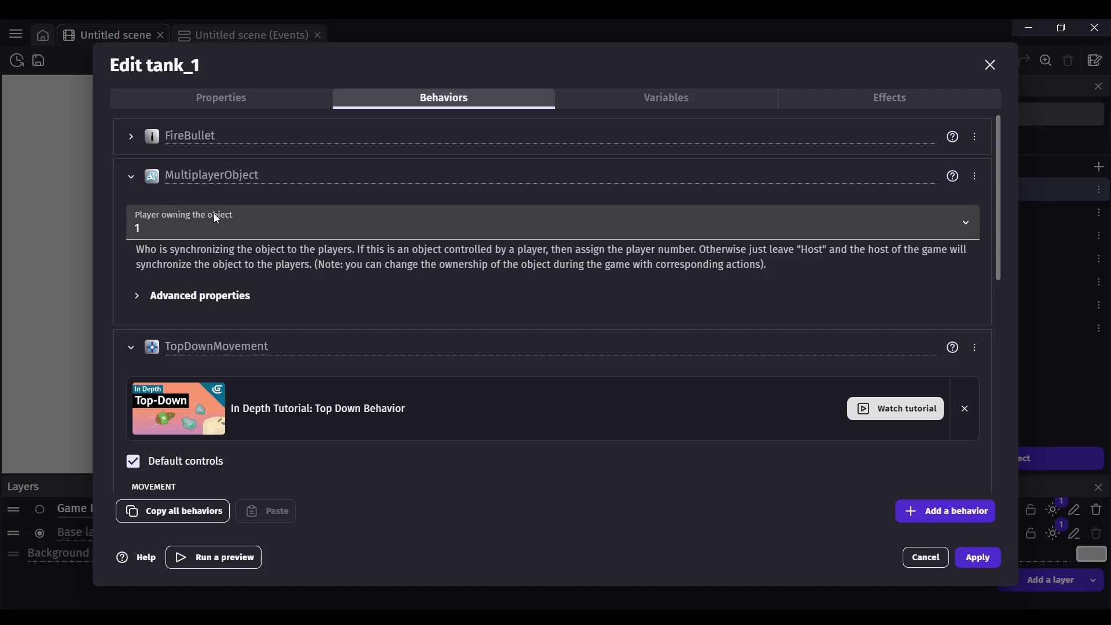
- Examine tank_1's MultiplayerObject, TopDownMovement and TopDownMultitouchMapper behavior settings
{"action": "scroll", "coordinate": [311, 269], "scroll_direction": "down", "scroll_amount": 3}
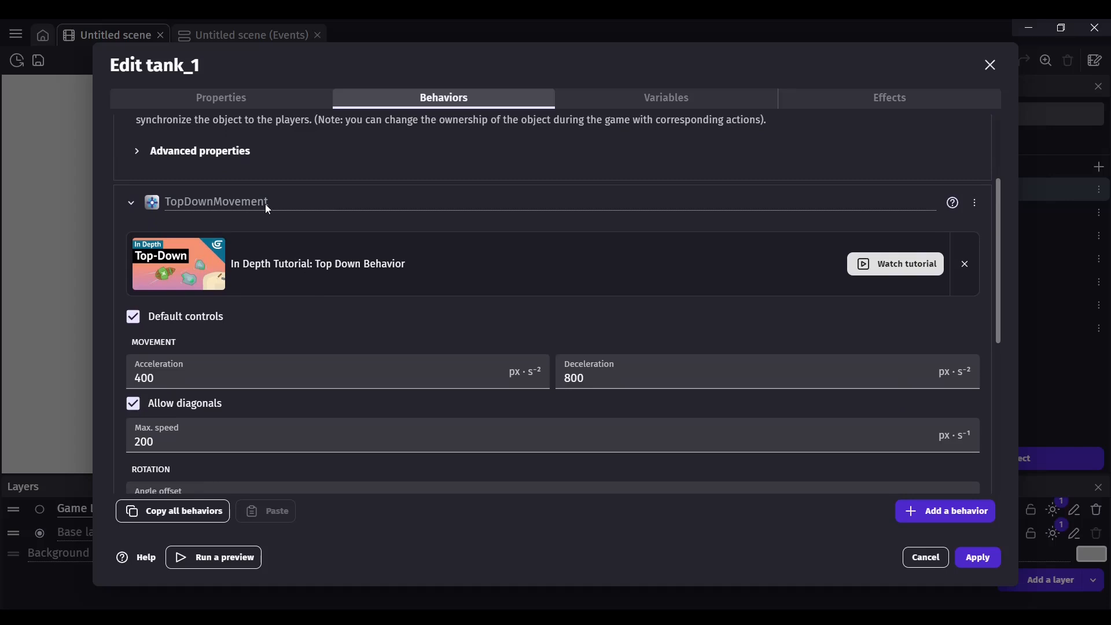
{"action": "scroll", "coordinate": [307, 272], "scroll_direction": "down", "scroll_amount": 1}
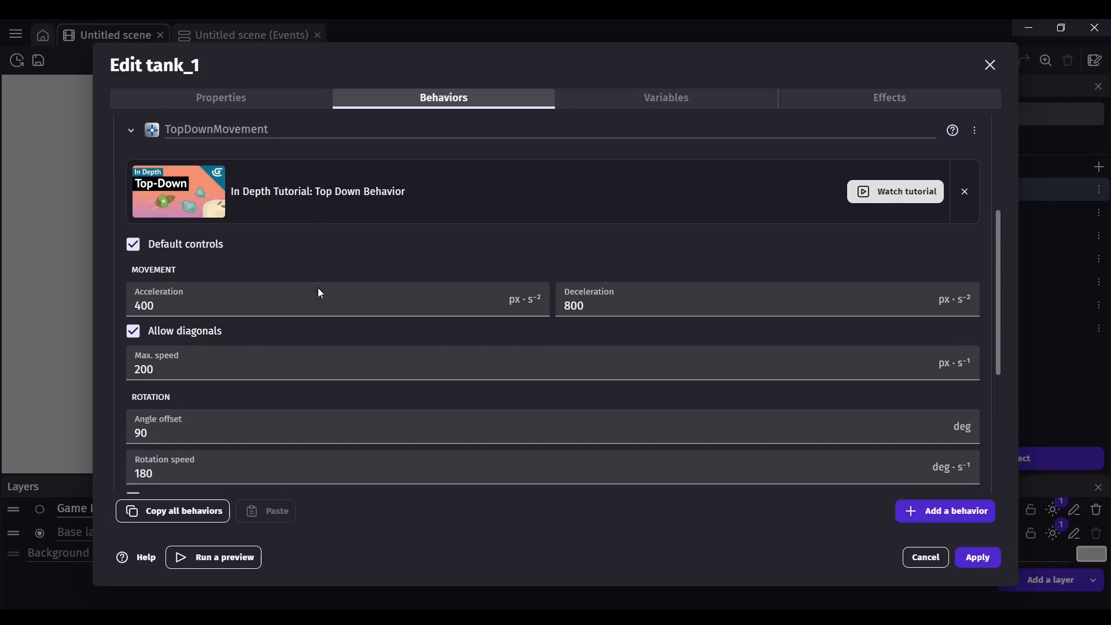
{"action": "scroll", "coordinate": [278, 248], "scroll_direction": "up", "scroll_amount": 1}
{"action": "scroll", "coordinate": [293, 263], "scroll_direction": "down", "scroll_amount": 3}
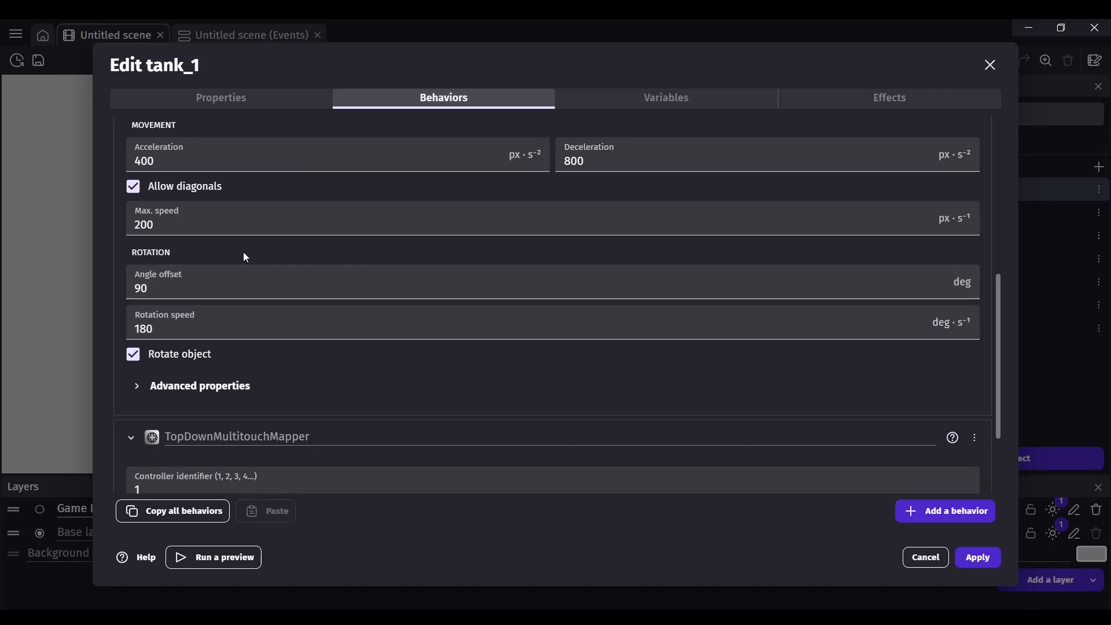
{"action": "scroll", "coordinate": [244, 254], "scroll_direction": "up", "scroll_amount": 2}
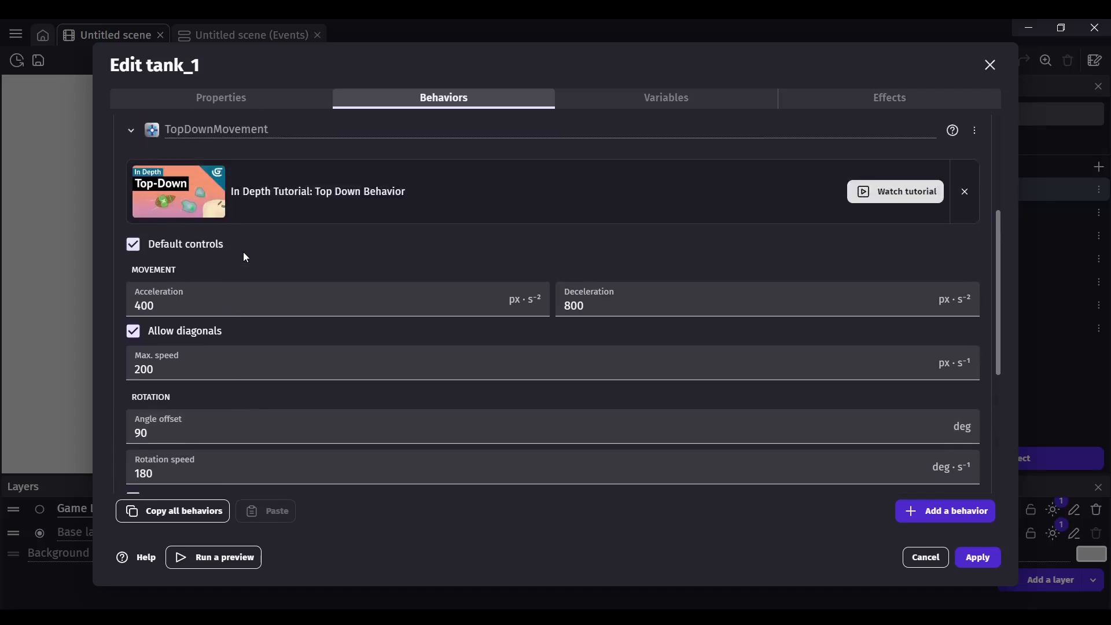
{"action": "scroll", "coordinate": [245, 257], "scroll_direction": "down", "scroll_amount": 4}
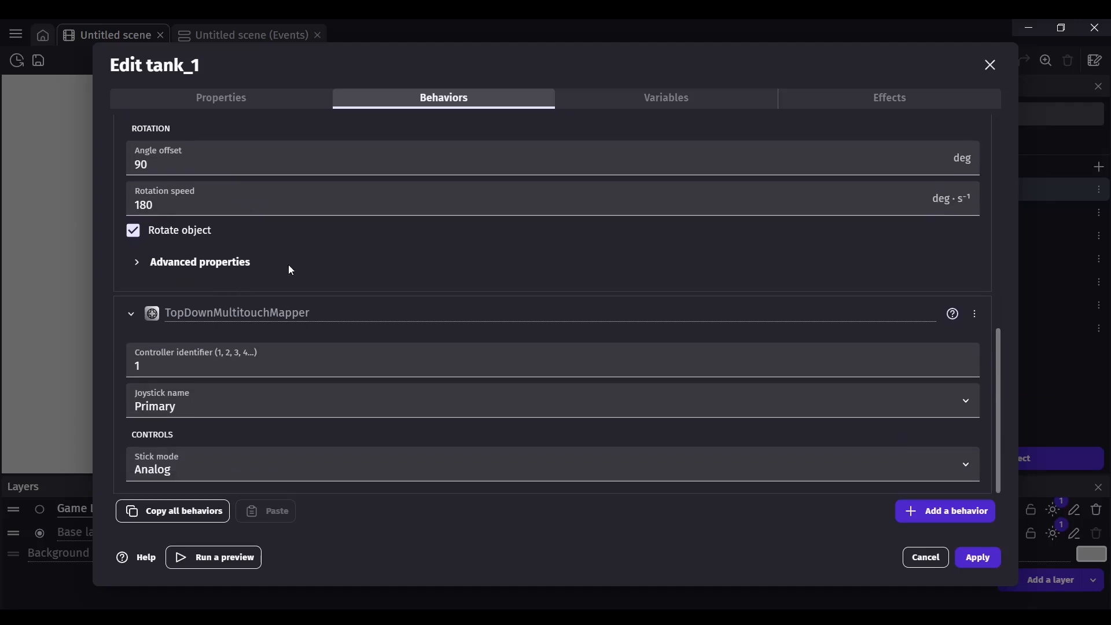
{"action": "scroll", "coordinate": [291, 269], "scroll_direction": "up", "scroll_amount": 4}
{"action": "scroll", "coordinate": [288, 265], "scroll_direction": "up", "scroll_amount": 3}
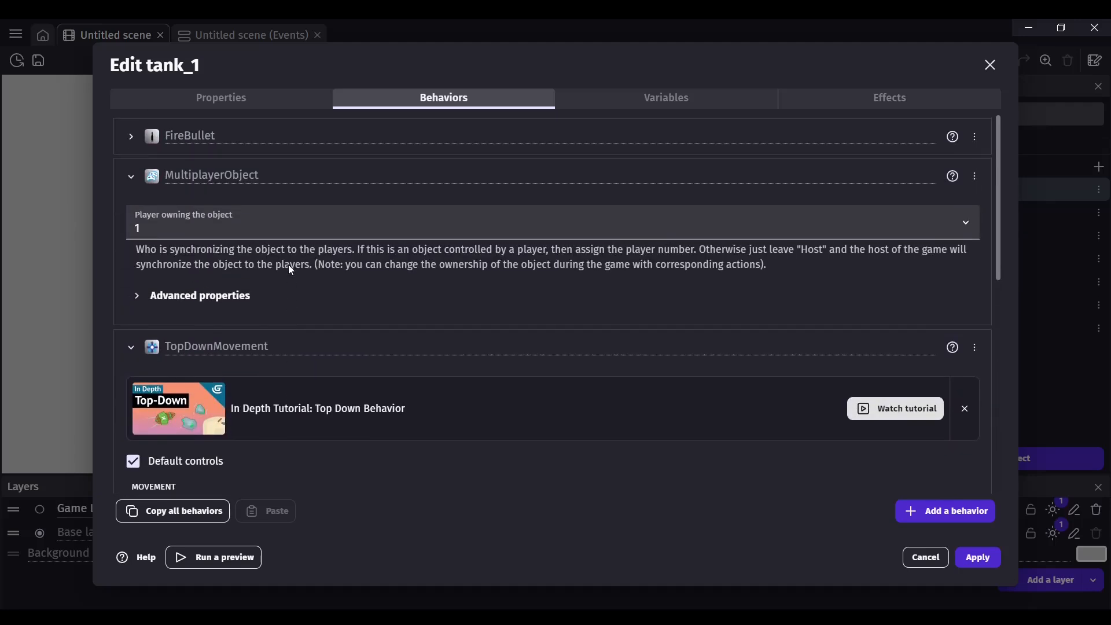
{"action": "scroll", "coordinate": [288, 265], "scroll_direction": "down", "scroll_amount": 7}
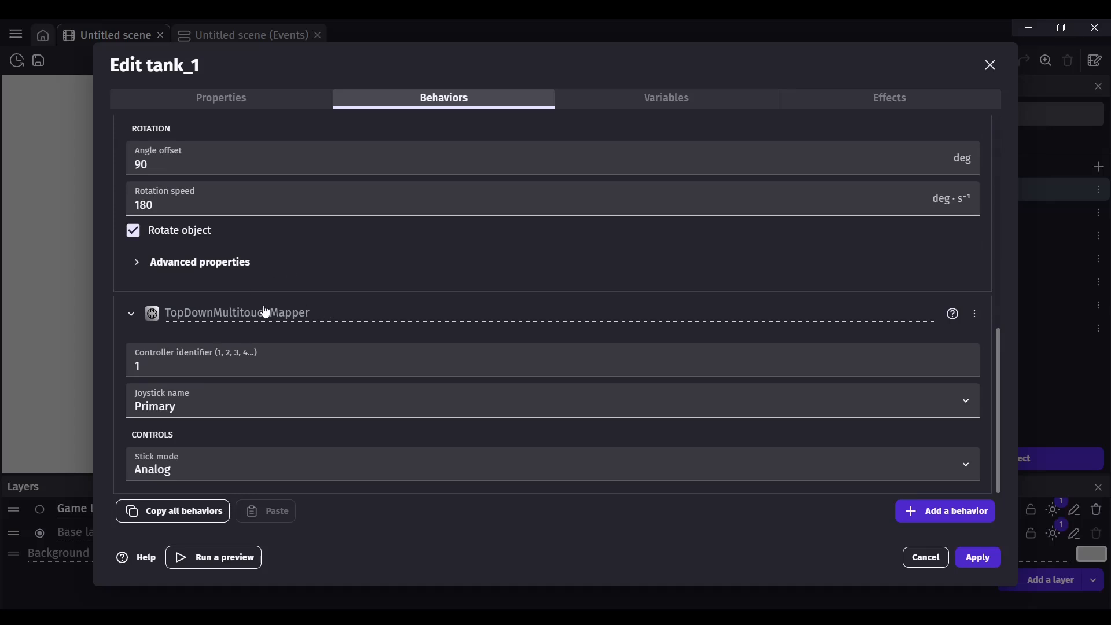
{"action": "left_click", "coordinate": [124, 315]}
{"action": "scroll", "coordinate": [336, 355], "scroll_direction": "up", "scroll_amount": 1}
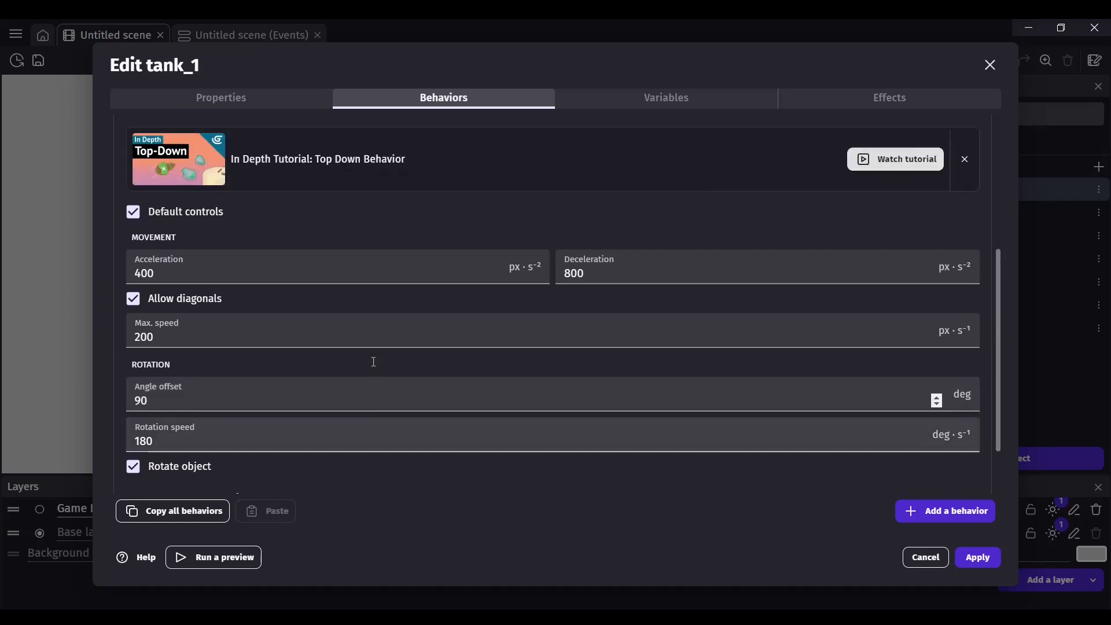
{"action": "scroll", "coordinate": [374, 361], "scroll_direction": "up", "scroll_amount": 3}
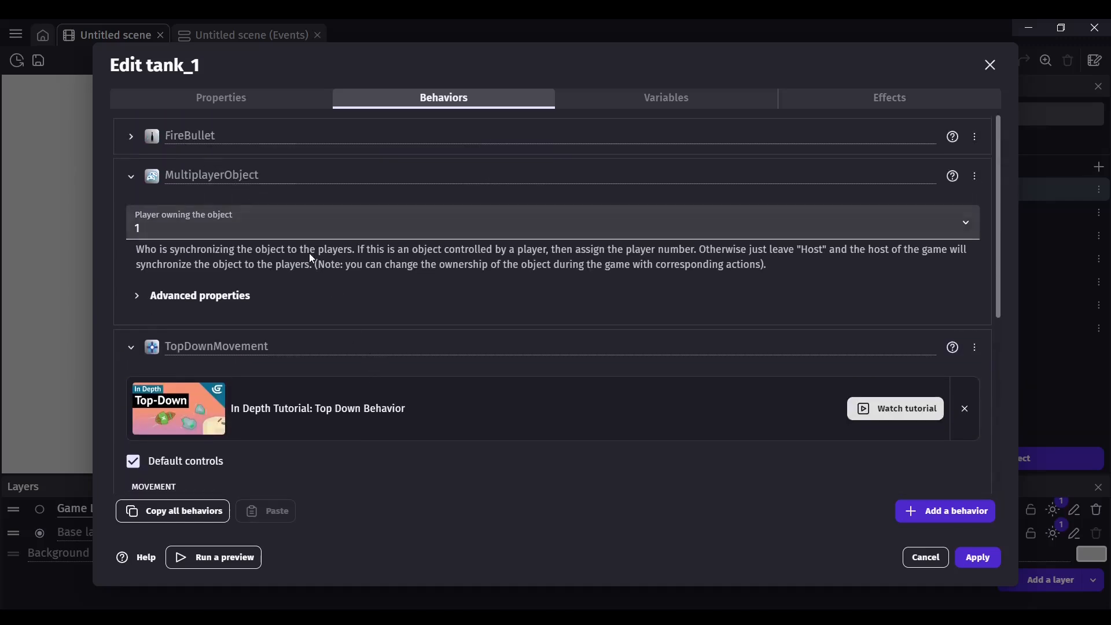
{"action": "scroll", "coordinate": [316, 279], "scroll_direction": "down", "scroll_amount": 3}
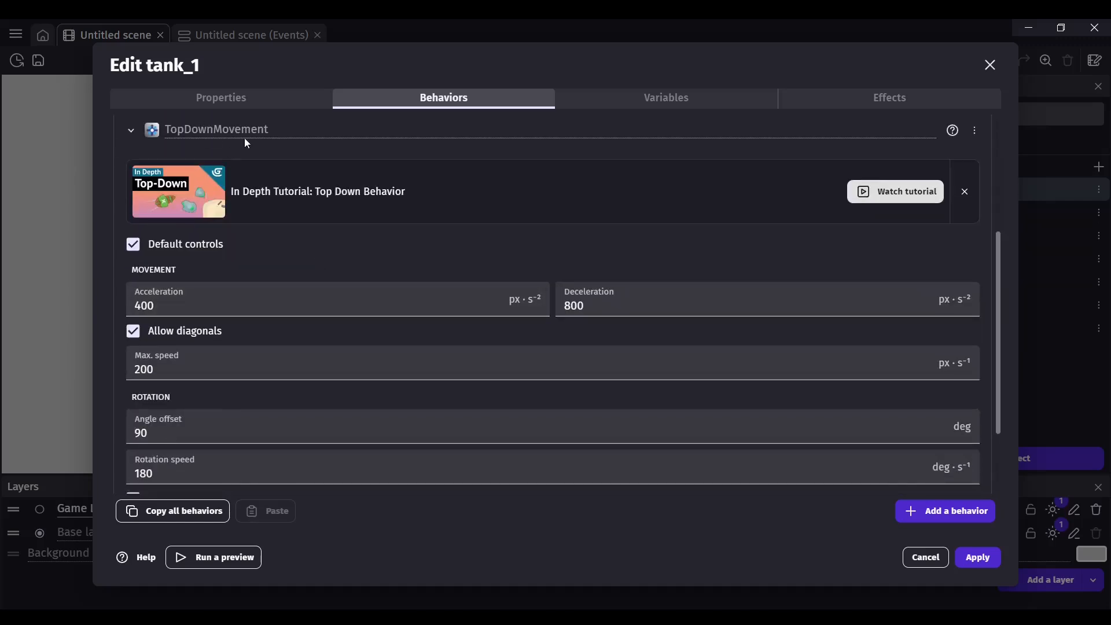
{"action": "scroll", "coordinate": [414, 260], "scroll_direction": "up", "scroll_amount": 3}
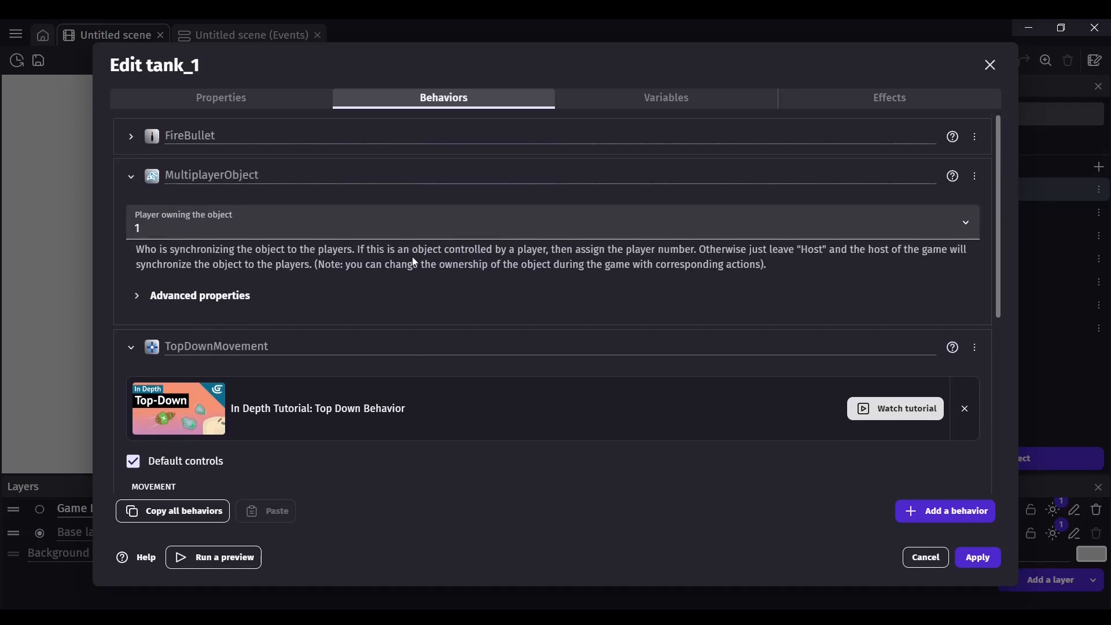
- Search the available behaviors for "multiplayer" and "topdown", and leave tank_1's editor without applying changes
{"action": "left_click", "coordinate": [930, 513]}
{"action": "left_click", "coordinate": [428, 100]}
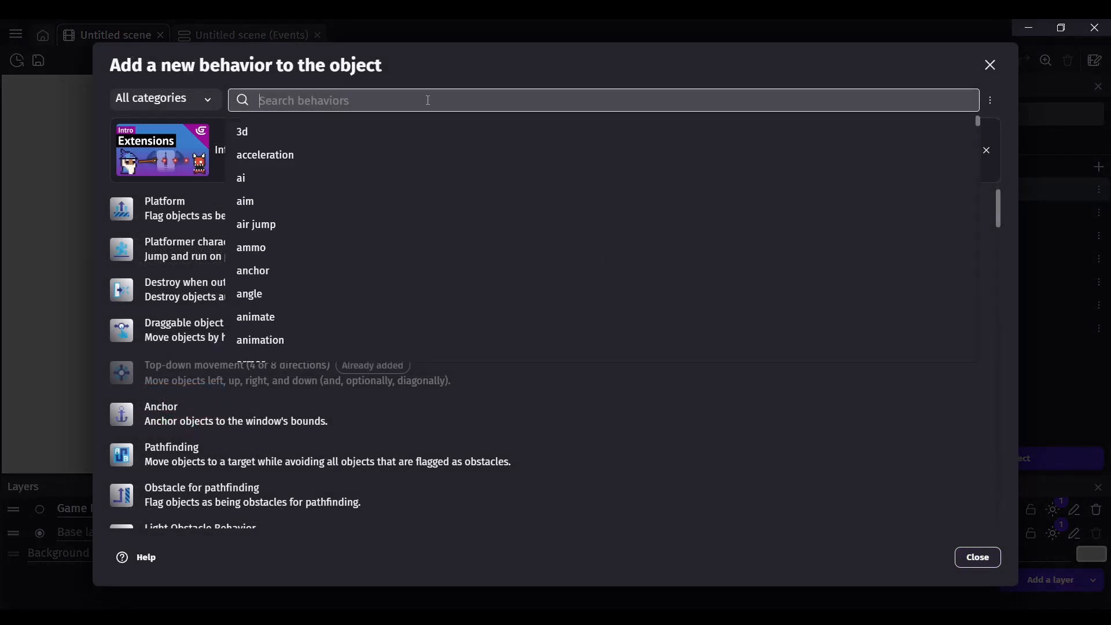
{"action": "type", "text": "multiplayer"}
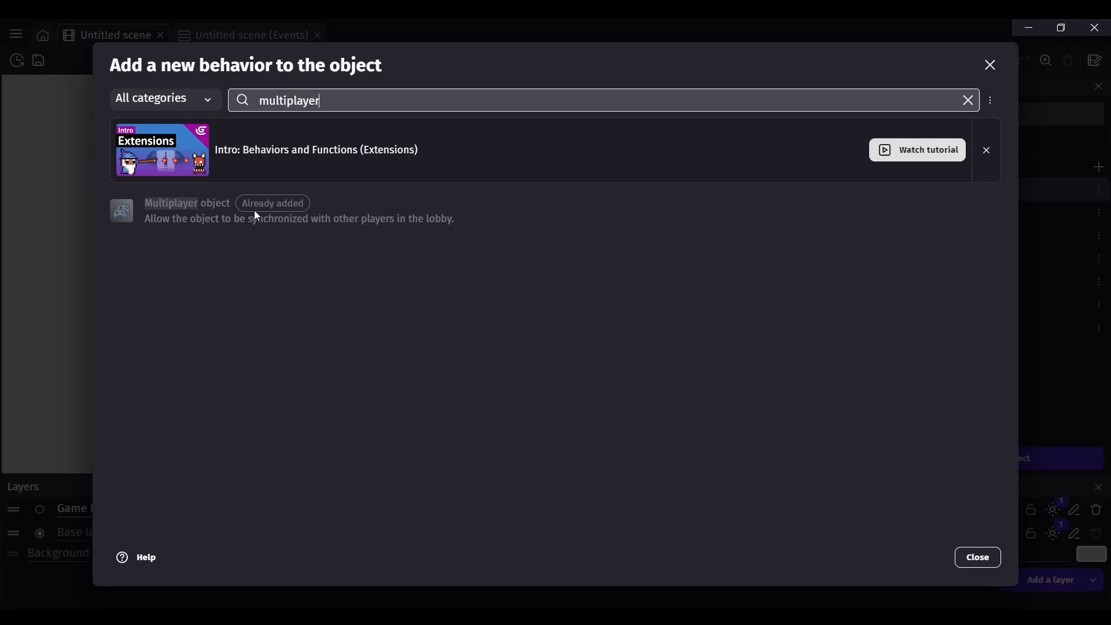
{"action": "key", "text": "ctrl+a"}
{"action": "key", "text": "BackSpace"}
{"action": "type", "text": "topdown"}
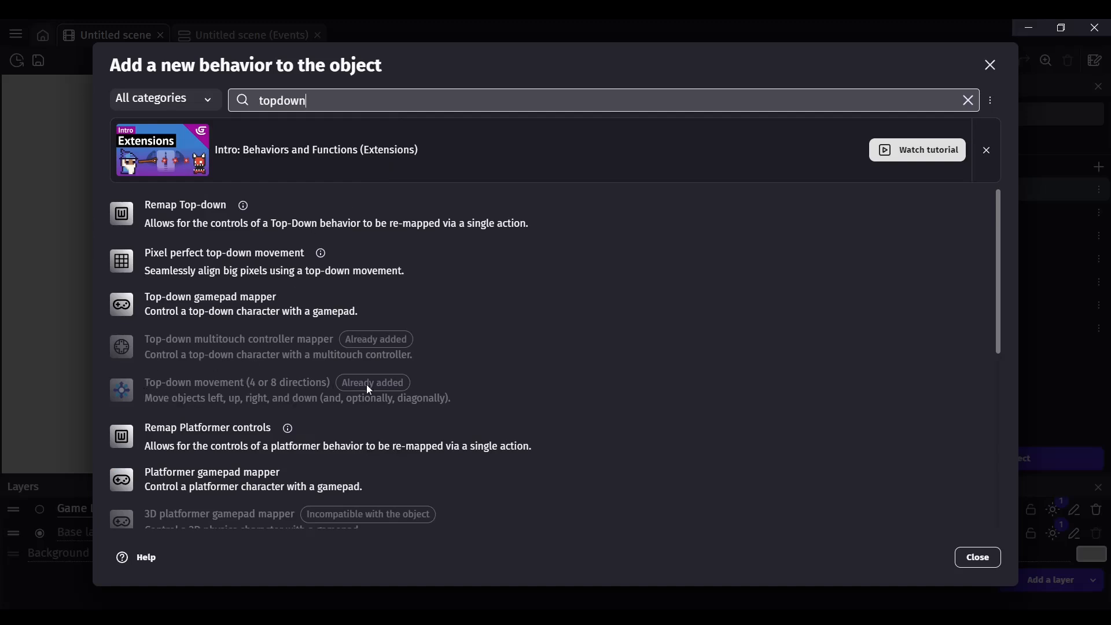
{"action": "left_click", "coordinate": [993, 556]}
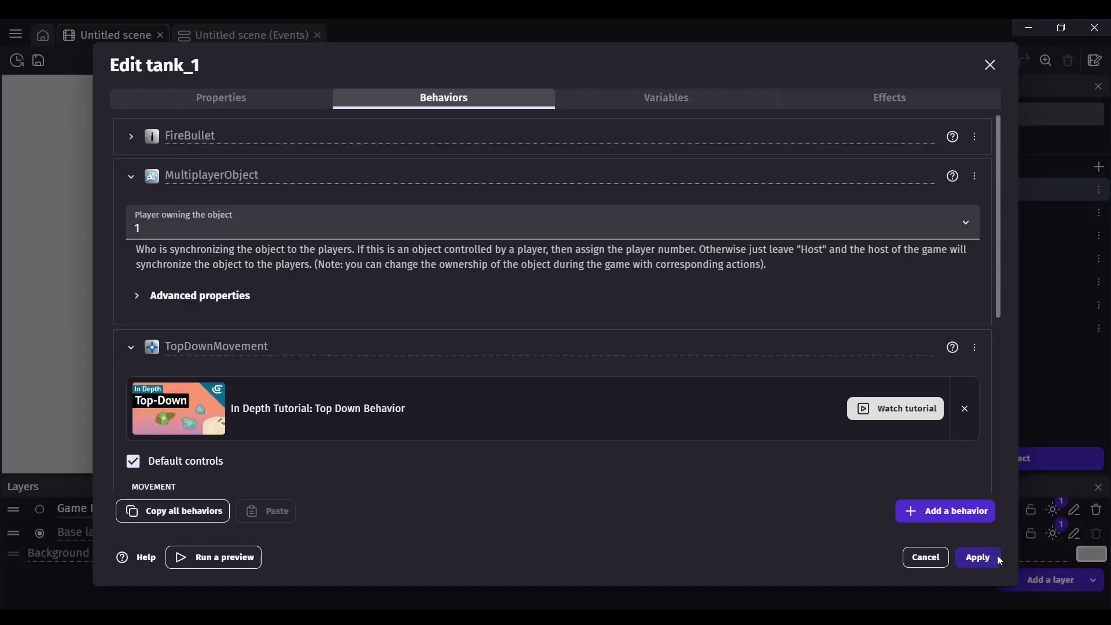
{"action": "left_click", "coordinate": [925, 557]}
- Review tank_2's sprite and its MultiplayerObject, TopDownMovement and TopDownMultitouchMapper behavior settings, and check tile_1's image and default size
{"action": "double_click", "coordinate": [938, 214]}
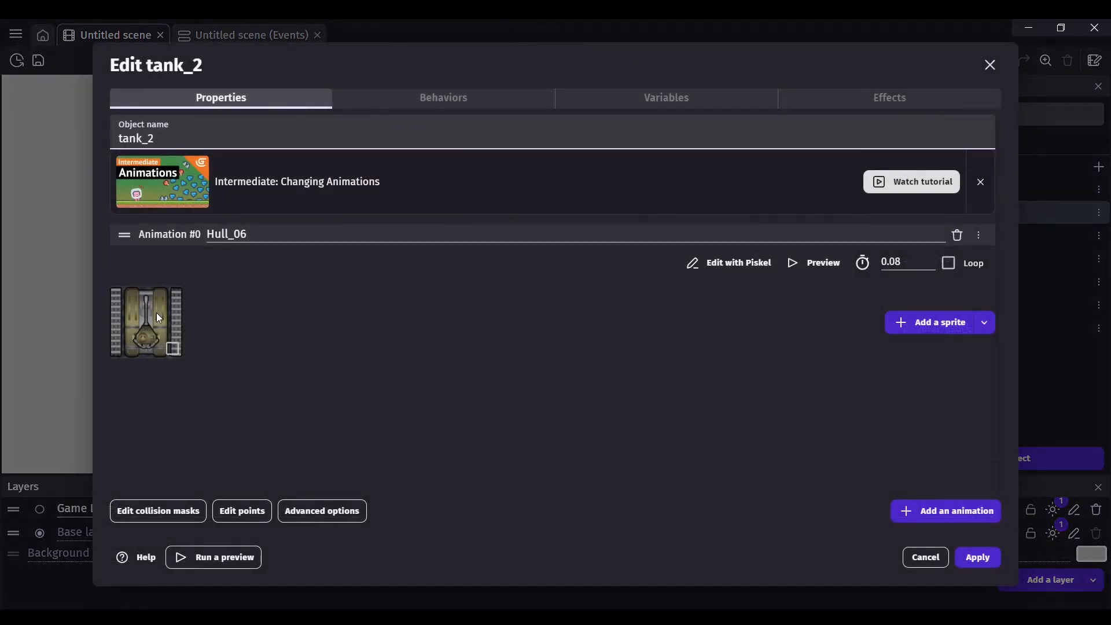
{"action": "left_click", "coordinate": [416, 103]}
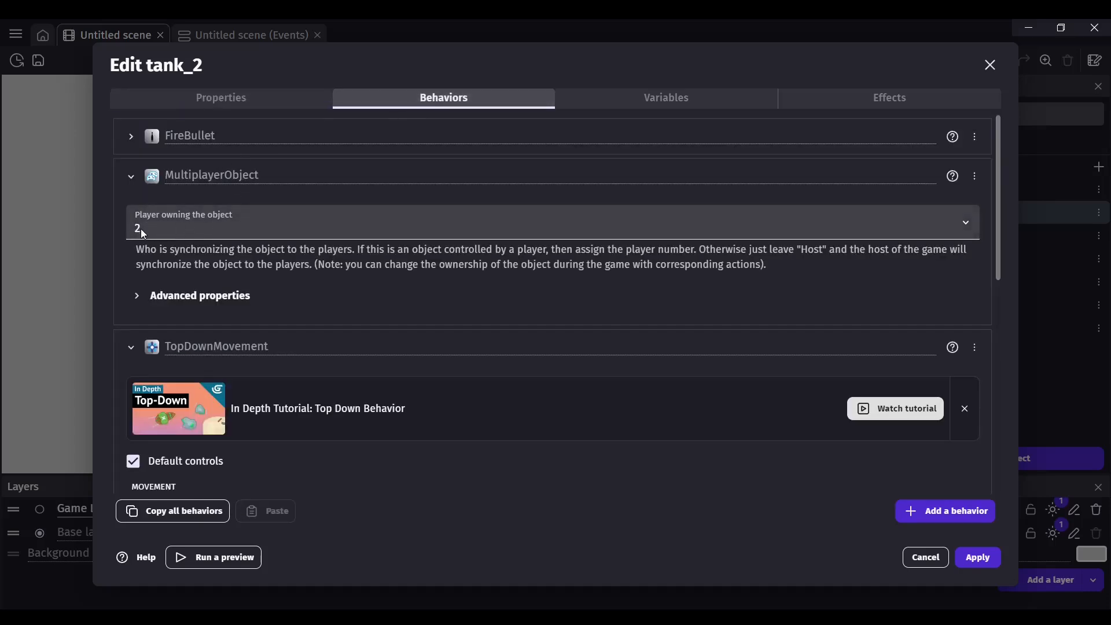
{"action": "scroll", "coordinate": [182, 283], "scroll_direction": "down", "scroll_amount": 3}
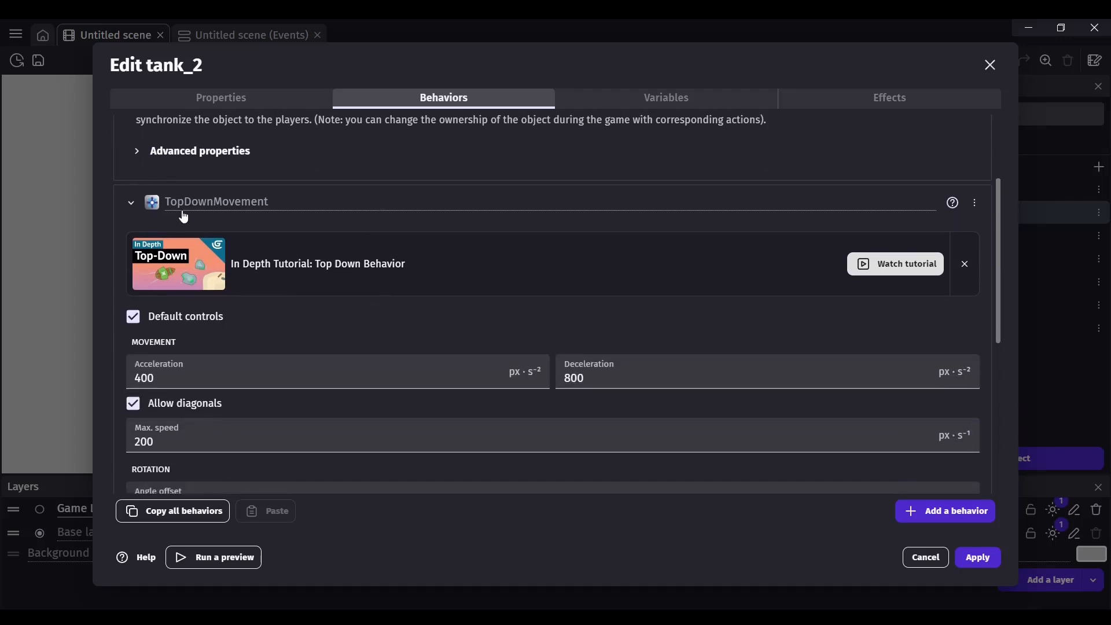
{"action": "scroll", "coordinate": [473, 259], "scroll_direction": "down", "scroll_amount": 4}
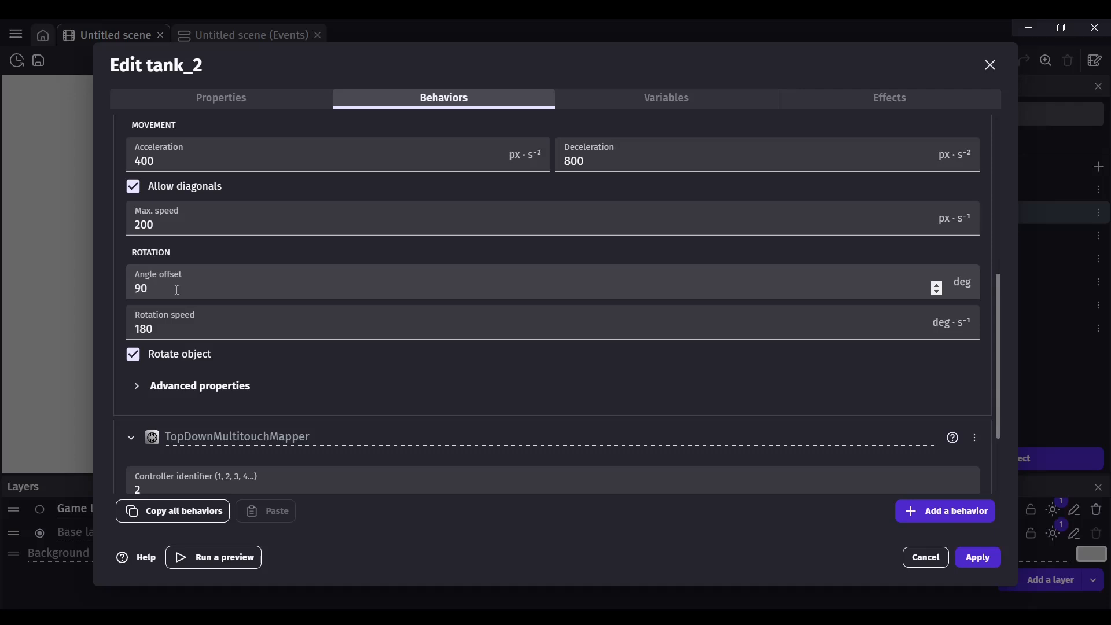
{"action": "left_click", "coordinate": [989, 65]}
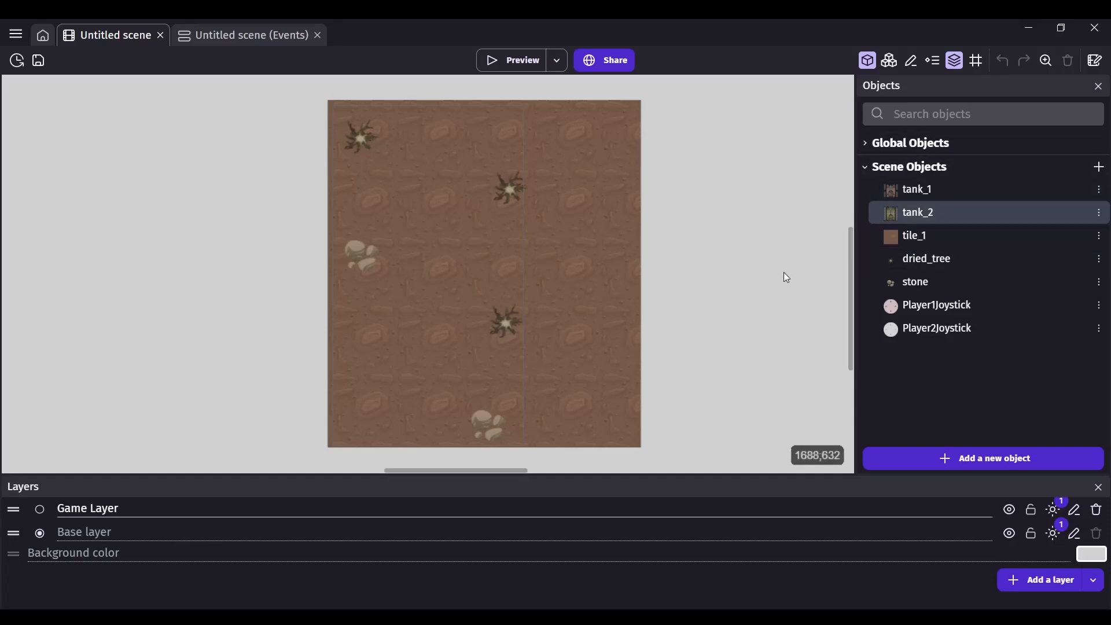
{"action": "double_click", "coordinate": [924, 236]}
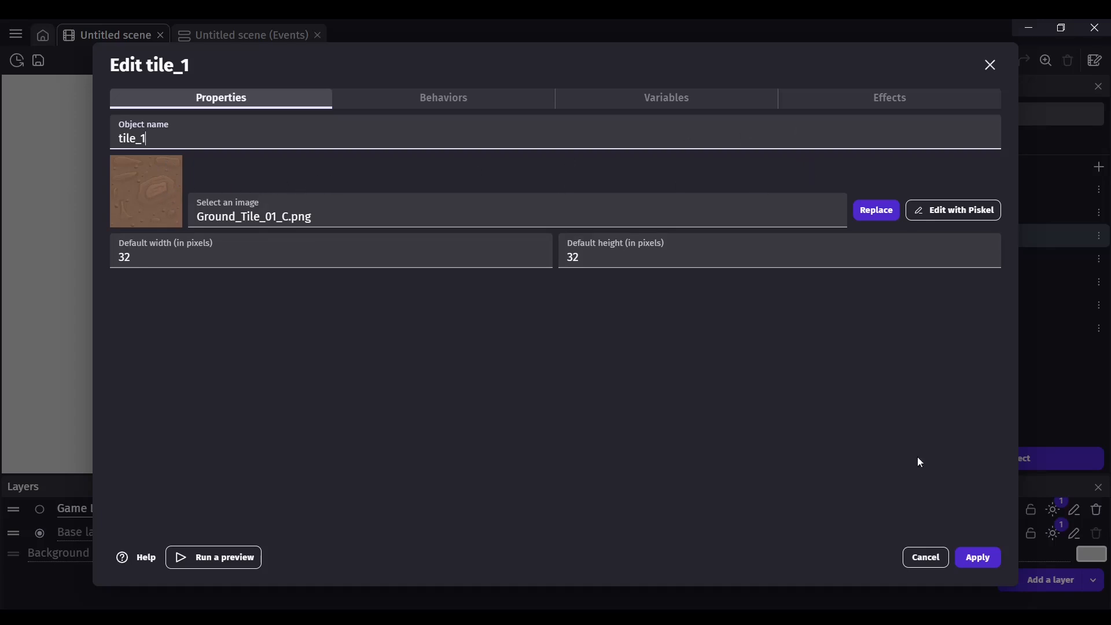
{"action": "left_click", "coordinate": [928, 558]}
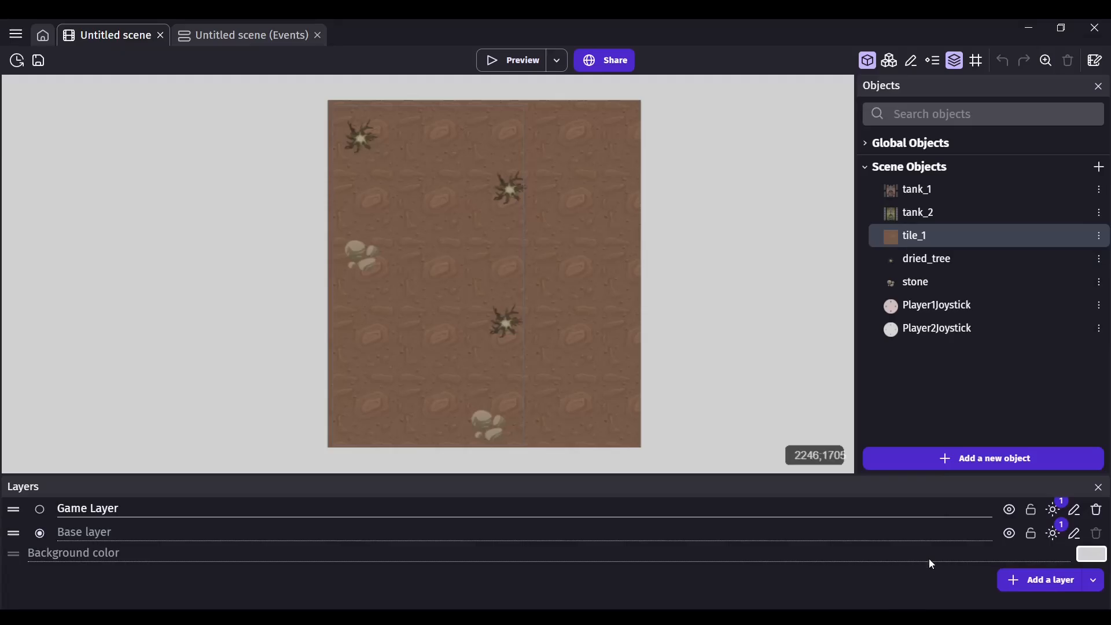
- Add a blank Tiled Sprite object from scratch and remove it from the scene objects
{"action": "left_click", "coordinate": [982, 459]}
{"action": "left_click", "coordinate": [220, 273]}
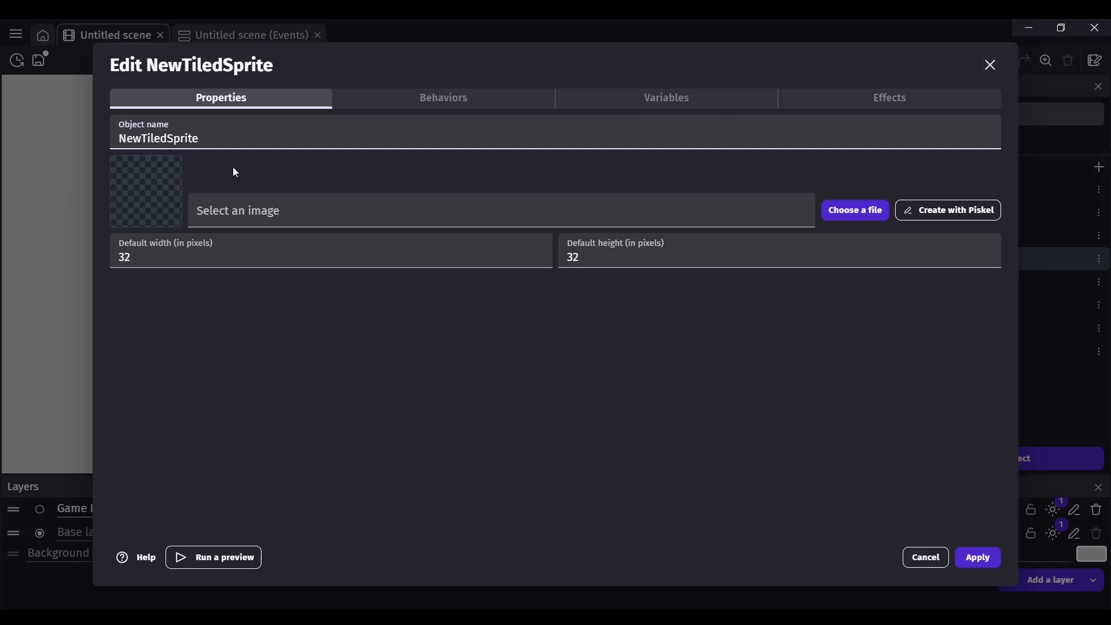
{"action": "left_click", "coordinate": [990, 65]}
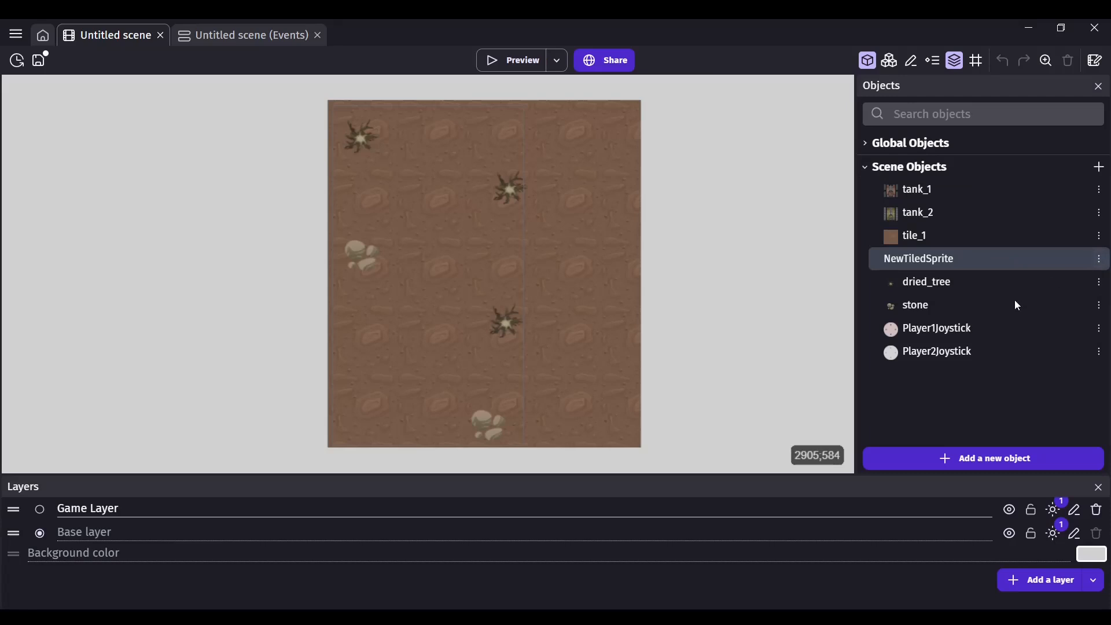
{"action": "key", "text": "Delete"}
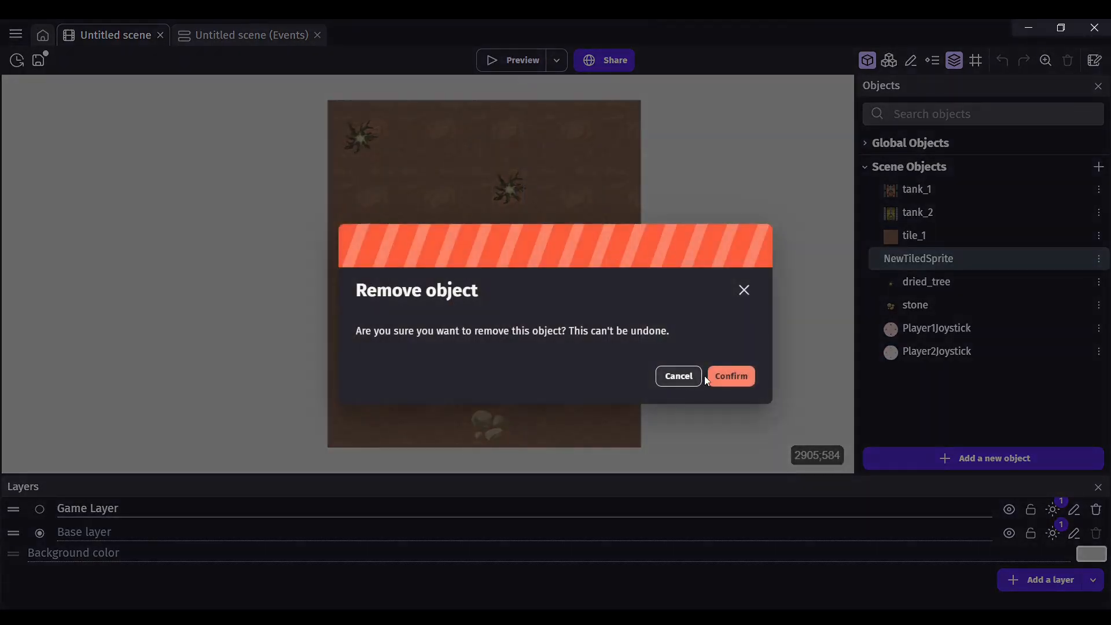
{"action": "left_click", "coordinate": [733, 375]}
- Review the sprite images of the dried_tree and stone objects without changing them
{"action": "left_click", "coordinate": [957, 264]}
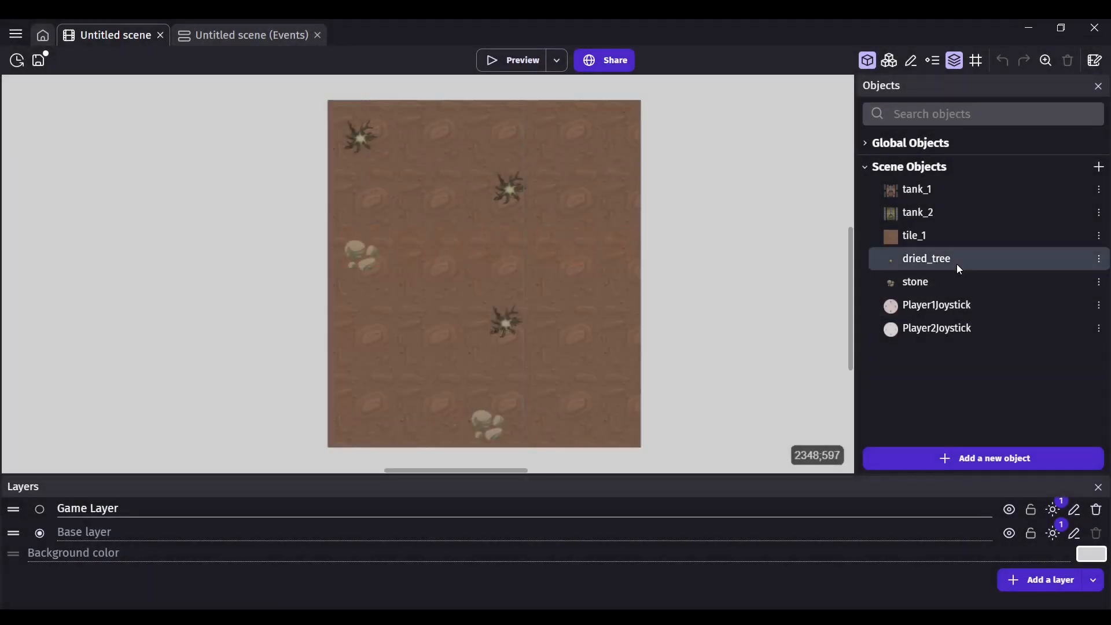
{"action": "double_click", "coordinate": [956, 264]}
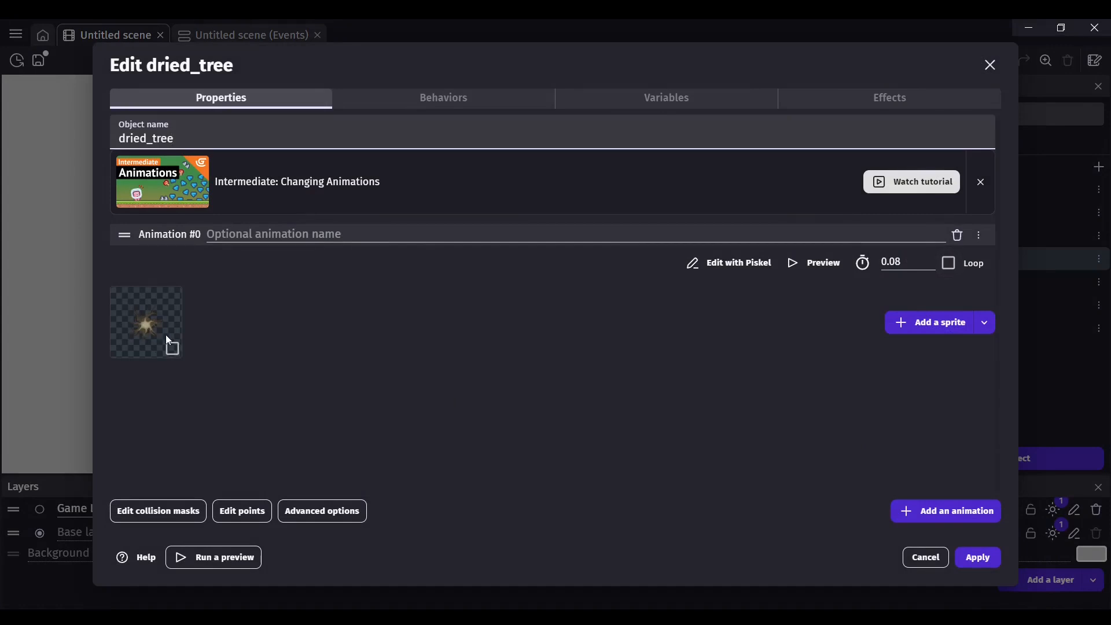
{"action": "left_click", "coordinate": [942, 564]}
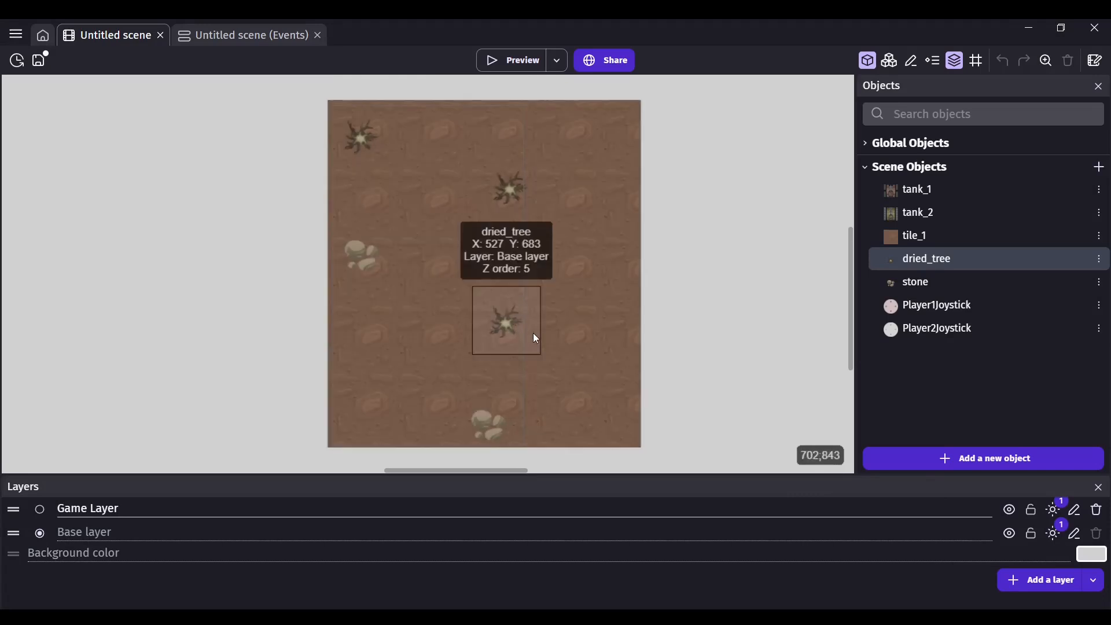
{"action": "double_click", "coordinate": [952, 283]}
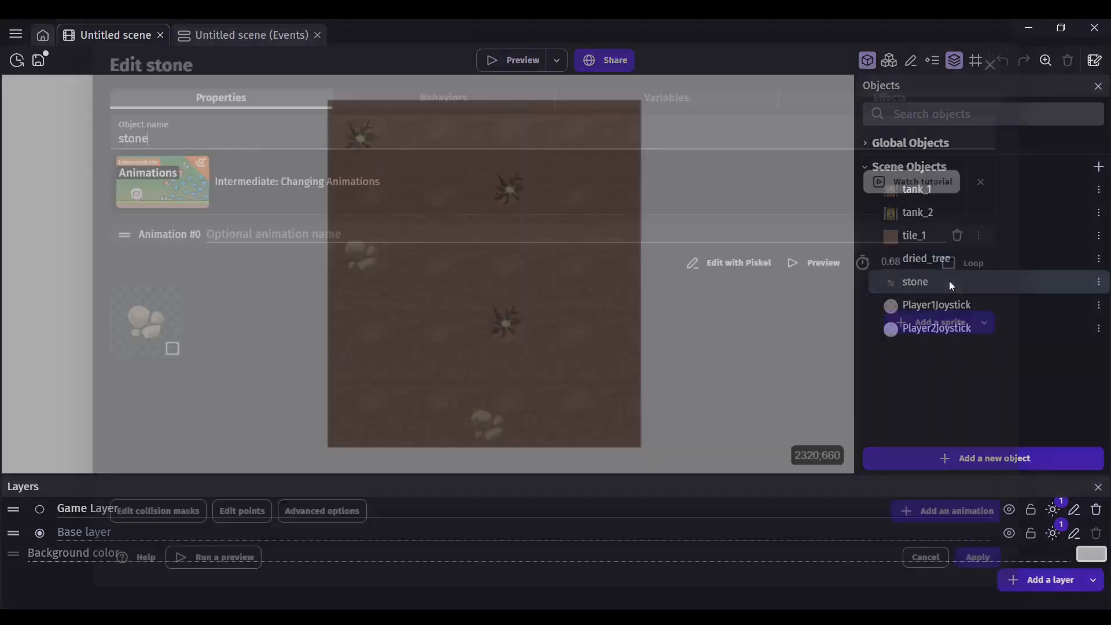
{"action": "left_click", "coordinate": [990, 65]}
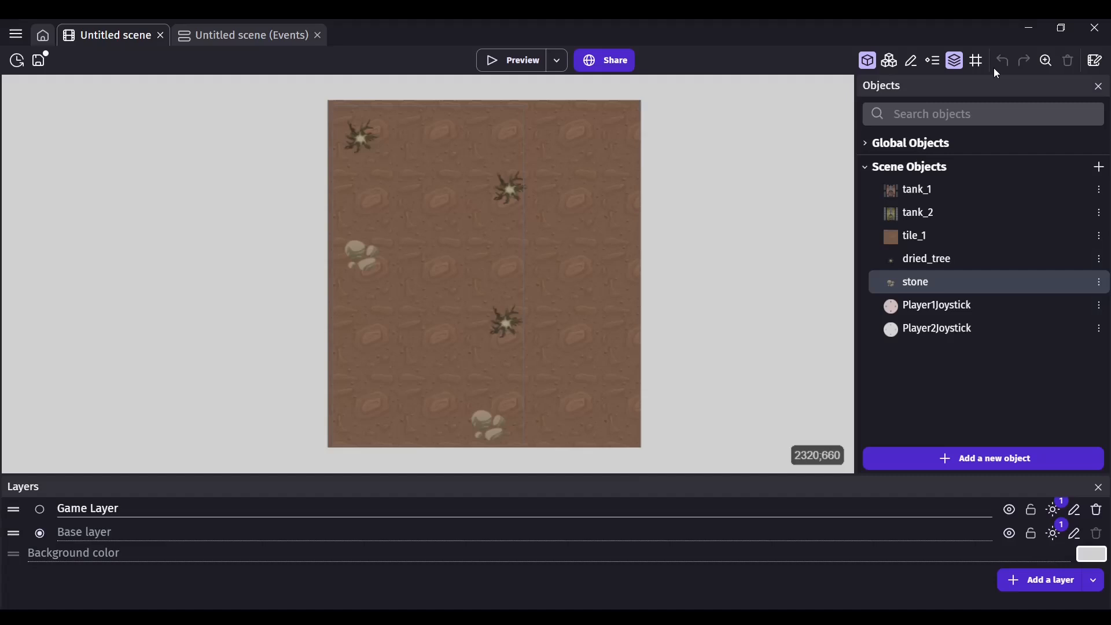
- Create a new Sprite object from scratch, start importing images for it, and close its editor with no image added
{"action": "left_click", "coordinate": [984, 458]}
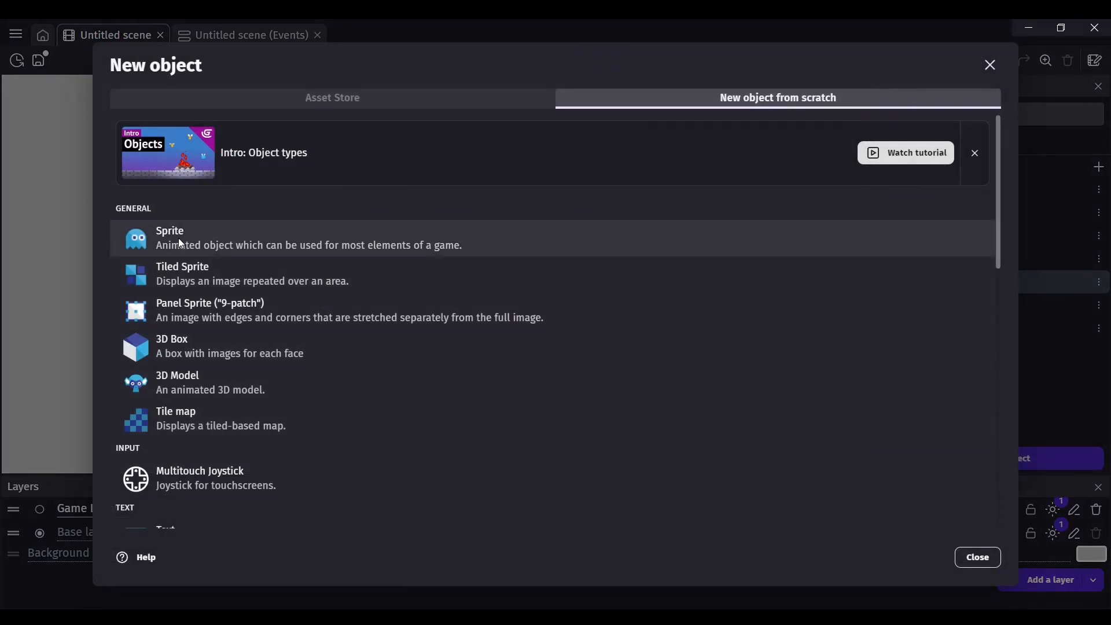
{"action": "left_click", "coordinate": [181, 243]}
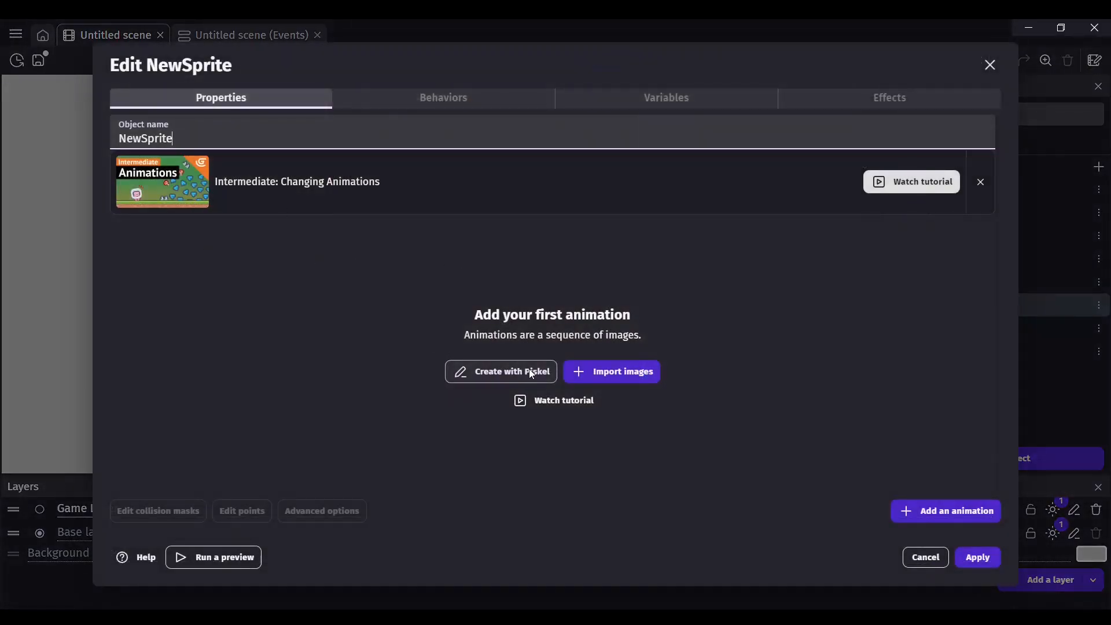
{"action": "left_click", "coordinate": [608, 378]}
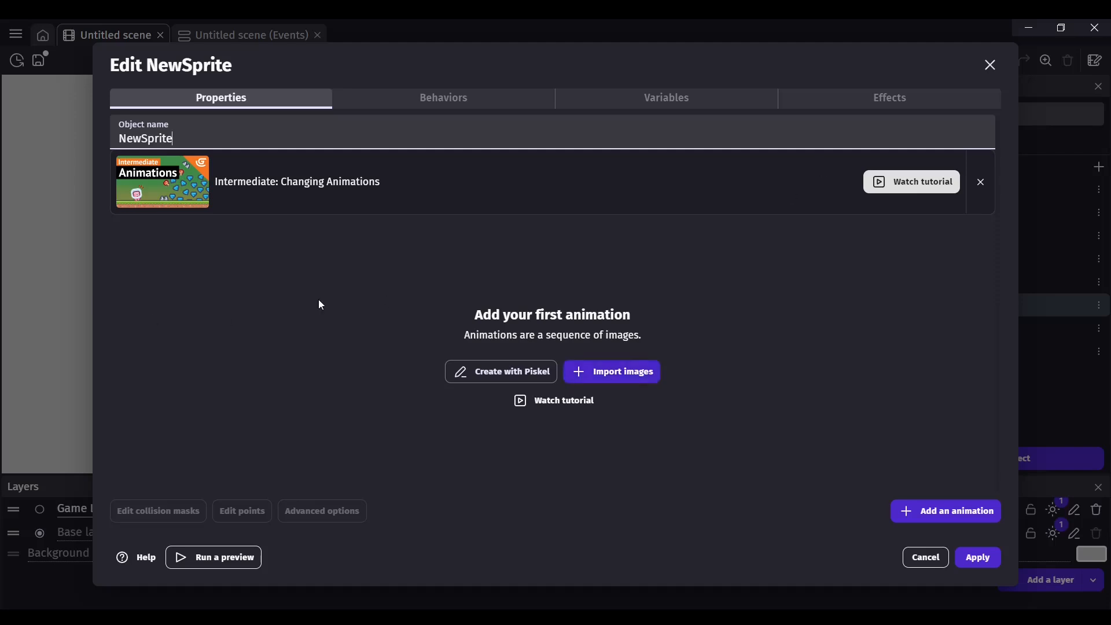
{"action": "left_click", "coordinate": [990, 64]}
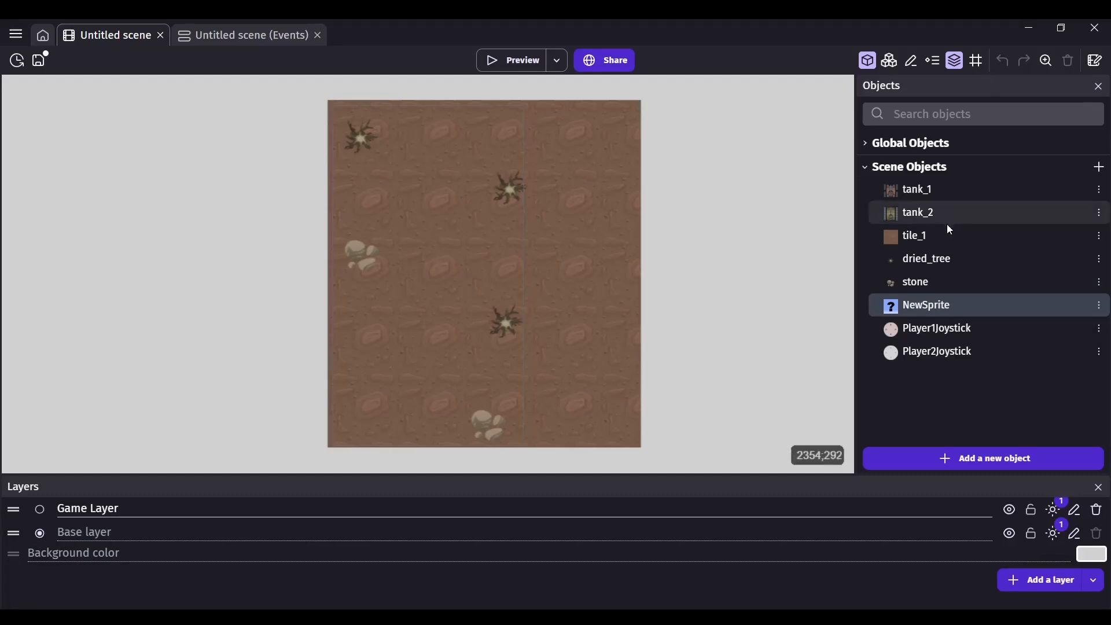
- Remove the unused NewSprite object from the scene objects
{"action": "left_click", "coordinate": [927, 263]}
{"action": "left_click", "coordinate": [925, 283]}
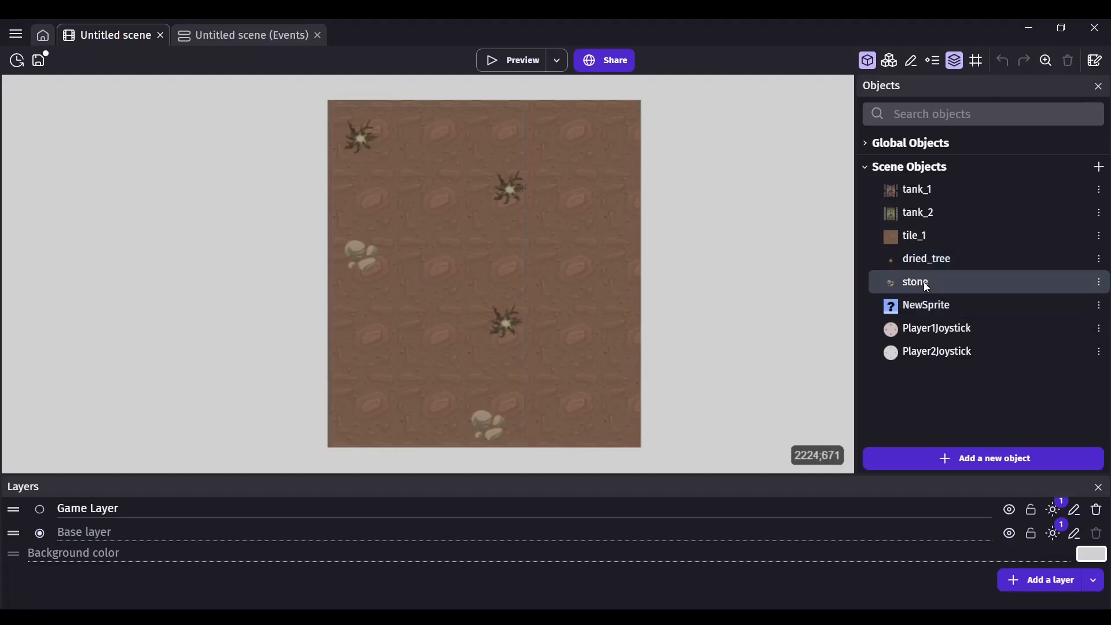
{"action": "left_click", "coordinate": [925, 235]}
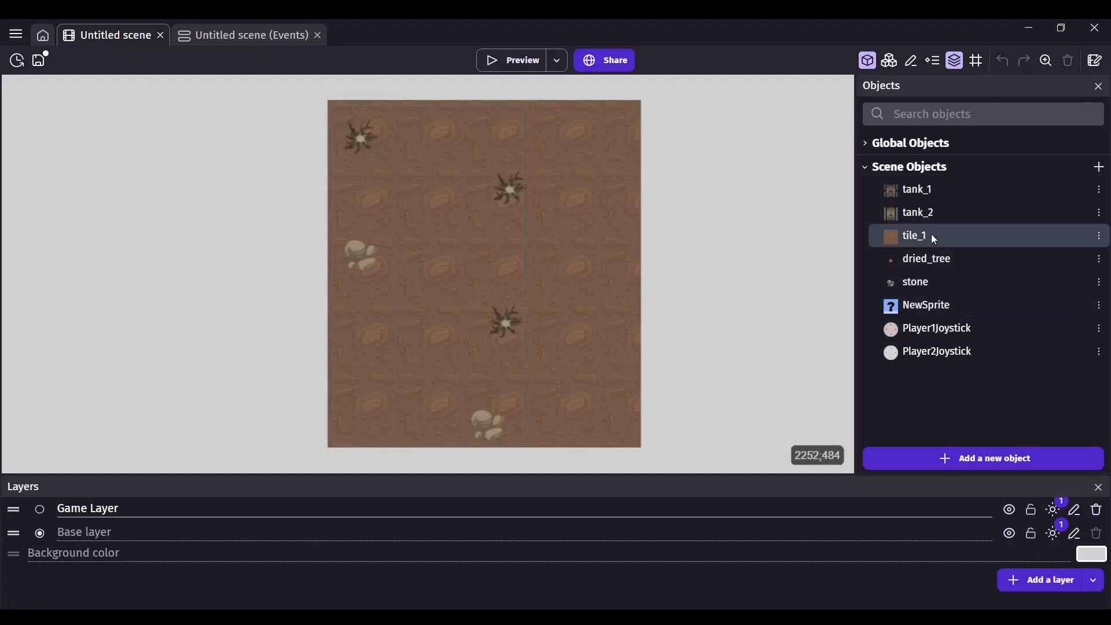
{"action": "left_click", "coordinate": [950, 316]}
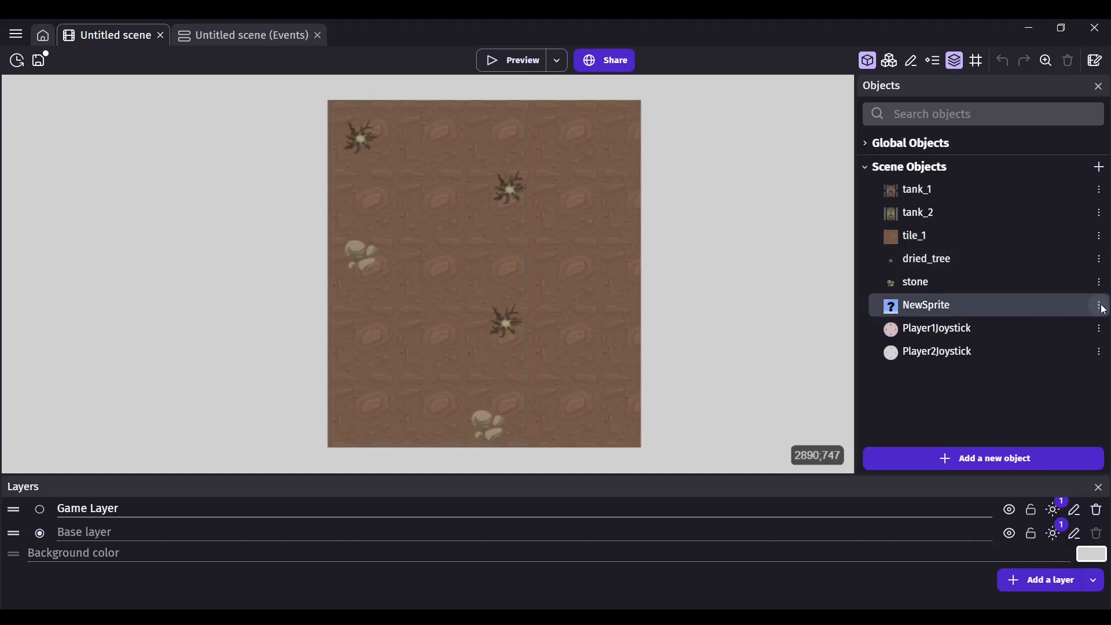
{"action": "key", "text": "Delete"}
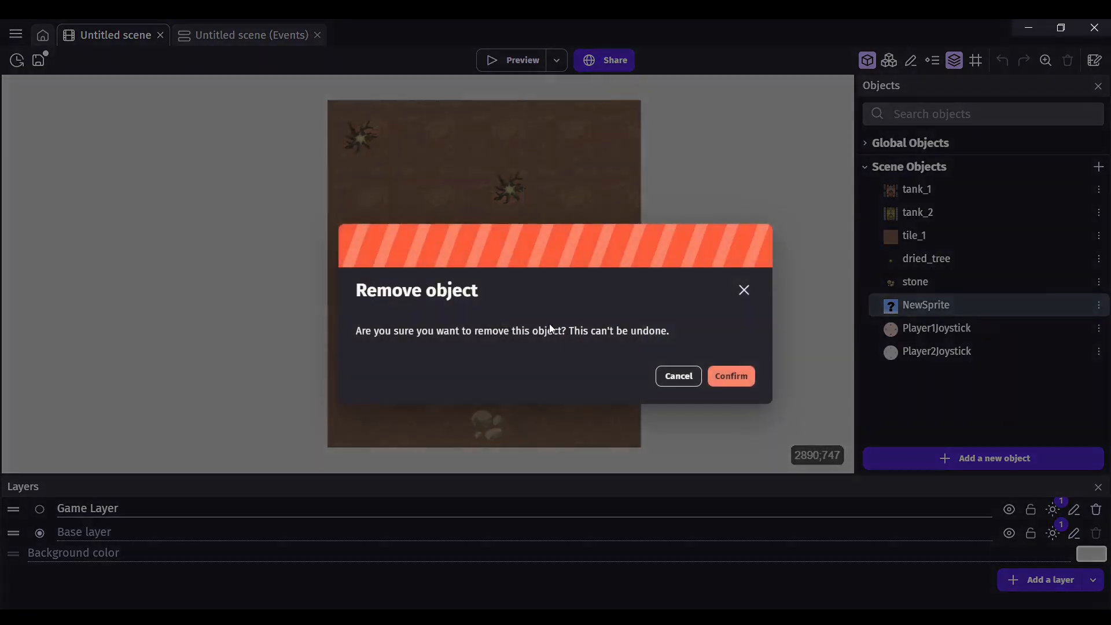
{"action": "left_click", "coordinate": [744, 377]}
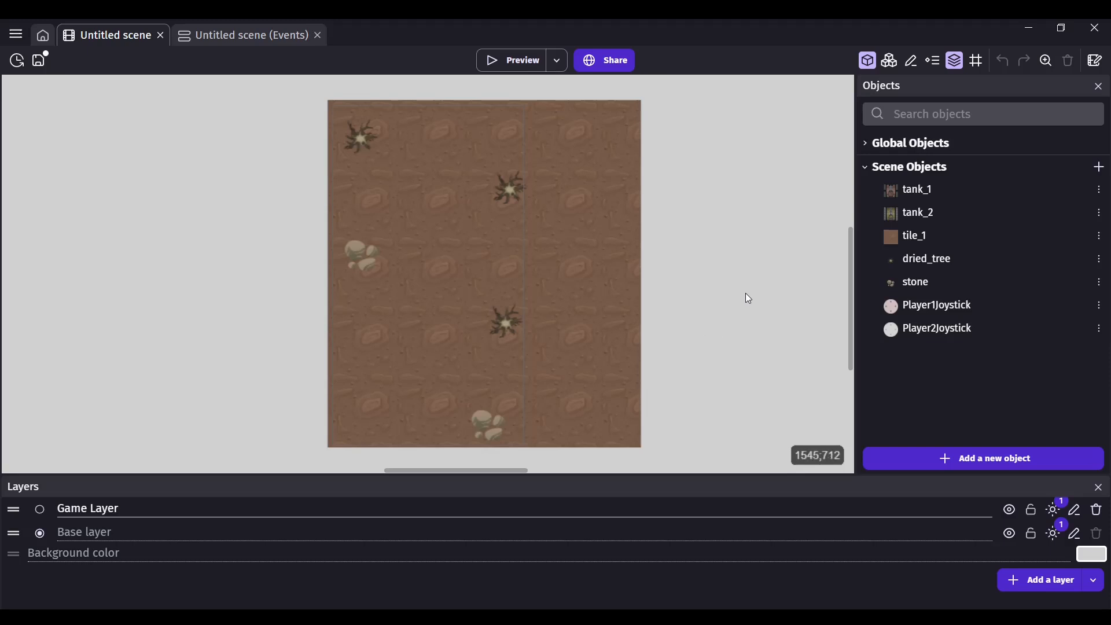
- Check the project's global objects and global variables
{"action": "left_click", "coordinate": [865, 143]}
{"action": "left_click", "coordinate": [865, 142]}
{"action": "left_click", "coordinate": [15, 34]}
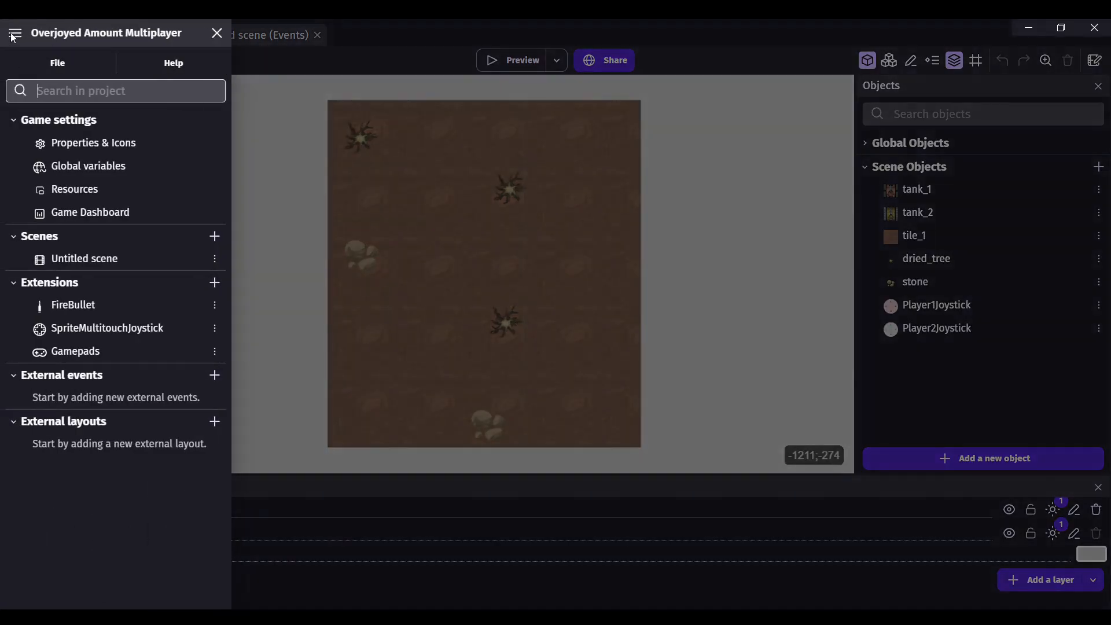
{"action": "left_click", "coordinate": [87, 164]}
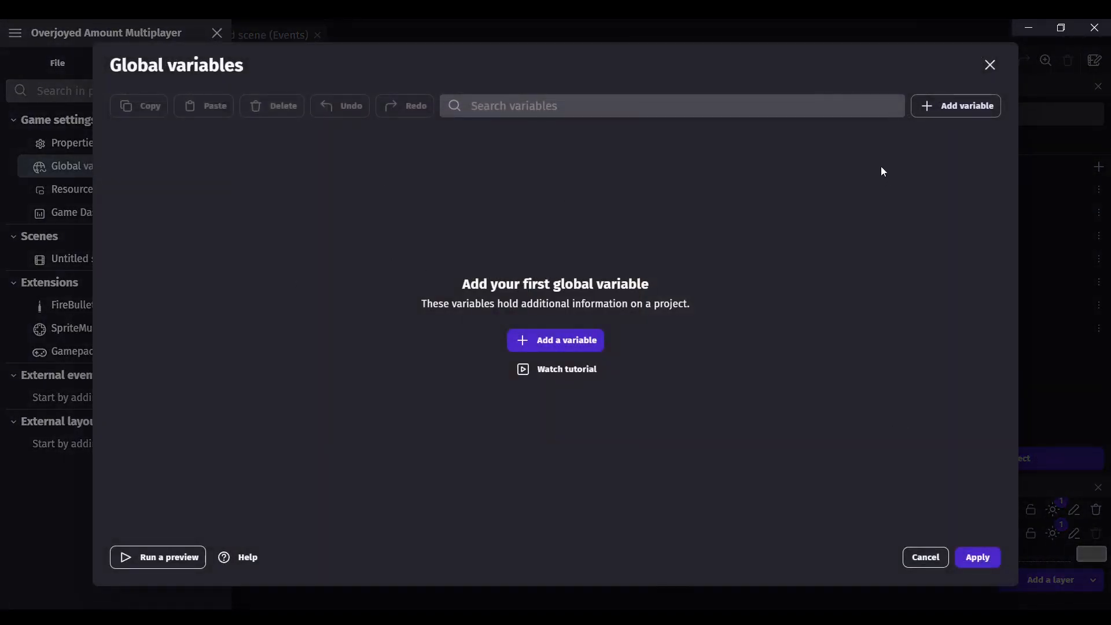
{"action": "left_click", "coordinate": [989, 65]}
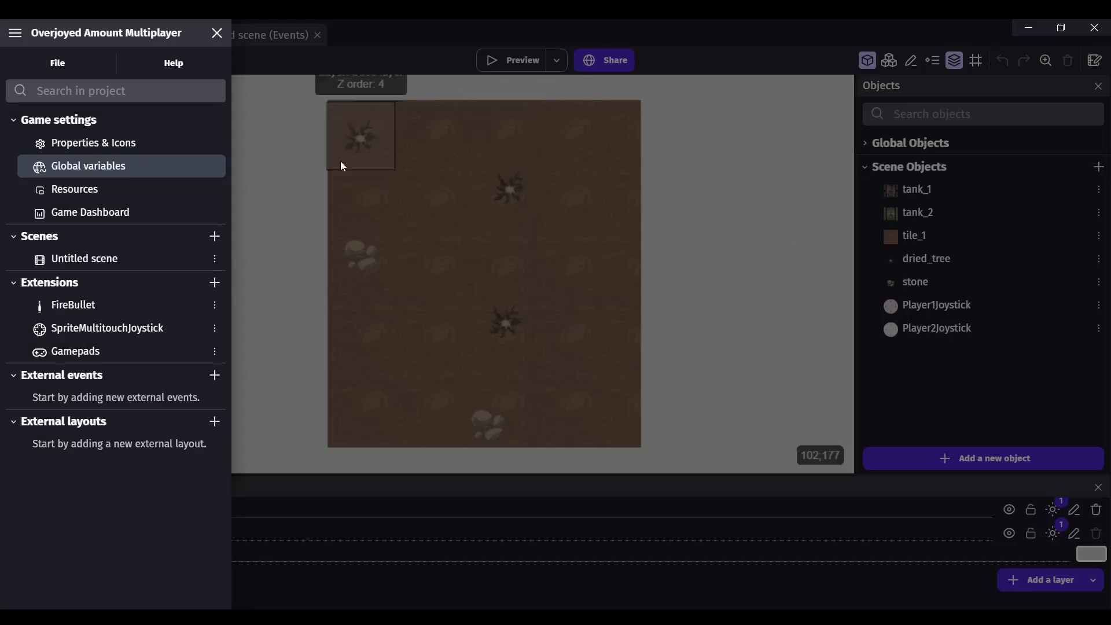
{"action": "left_click", "coordinate": [293, 204]}
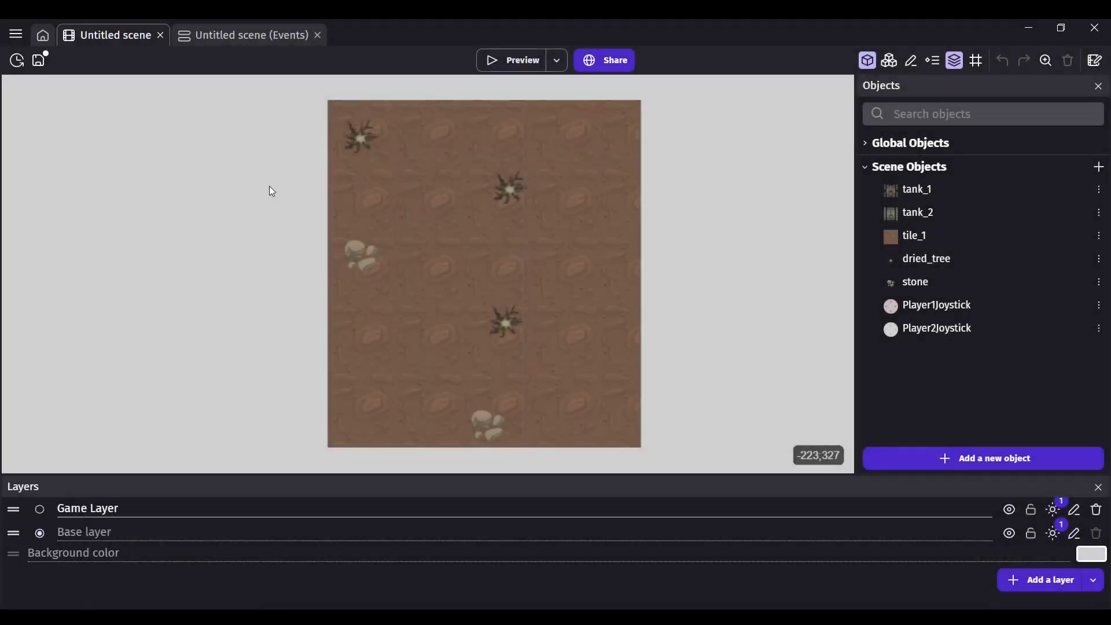
- Review the scene's first event, opening its "At the beginning of the scene" condition and its "Open Game Lobbies" action
{"action": "left_click", "coordinate": [238, 37]}
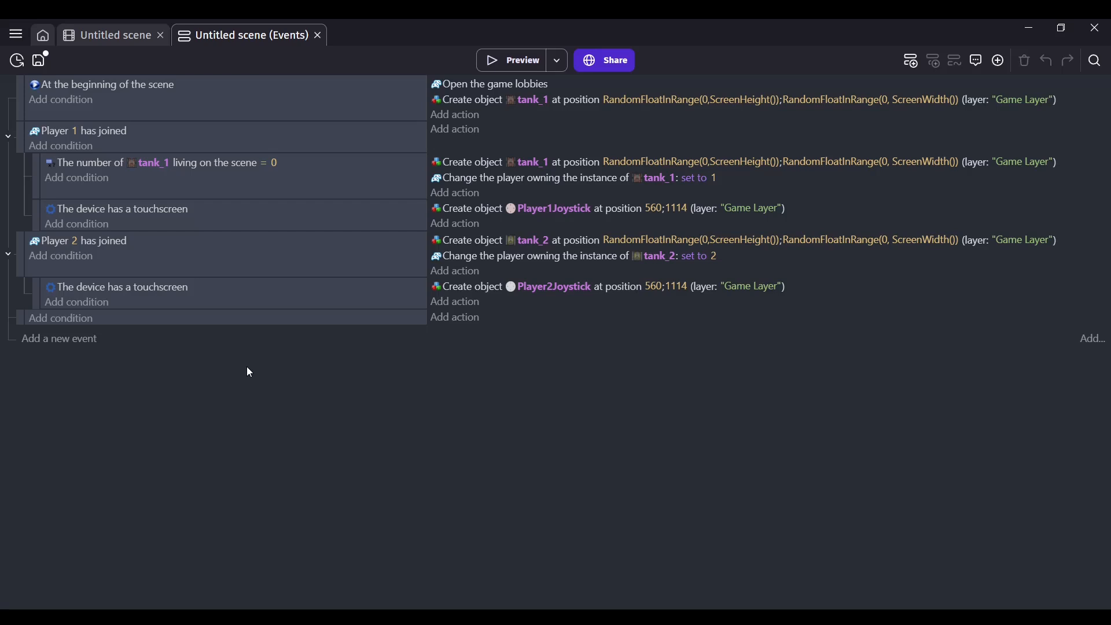
{"action": "left_click", "coordinate": [185, 89]}
{"action": "double_click", "coordinate": [160, 87]}
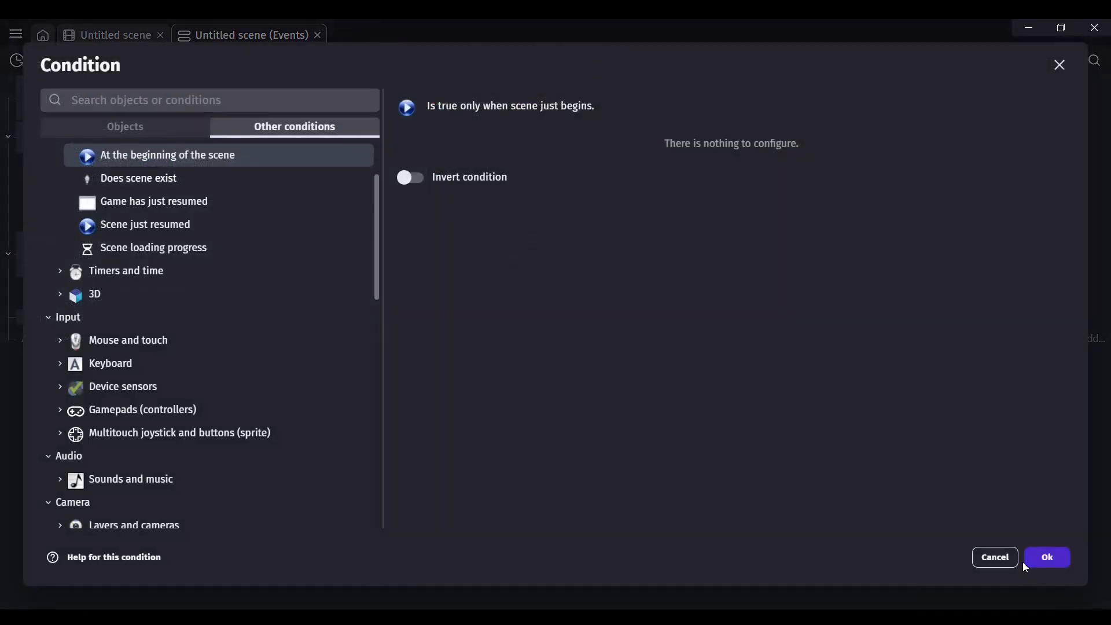
{"action": "left_click", "coordinate": [993, 557]}
{"action": "double_click", "coordinate": [464, 84]}
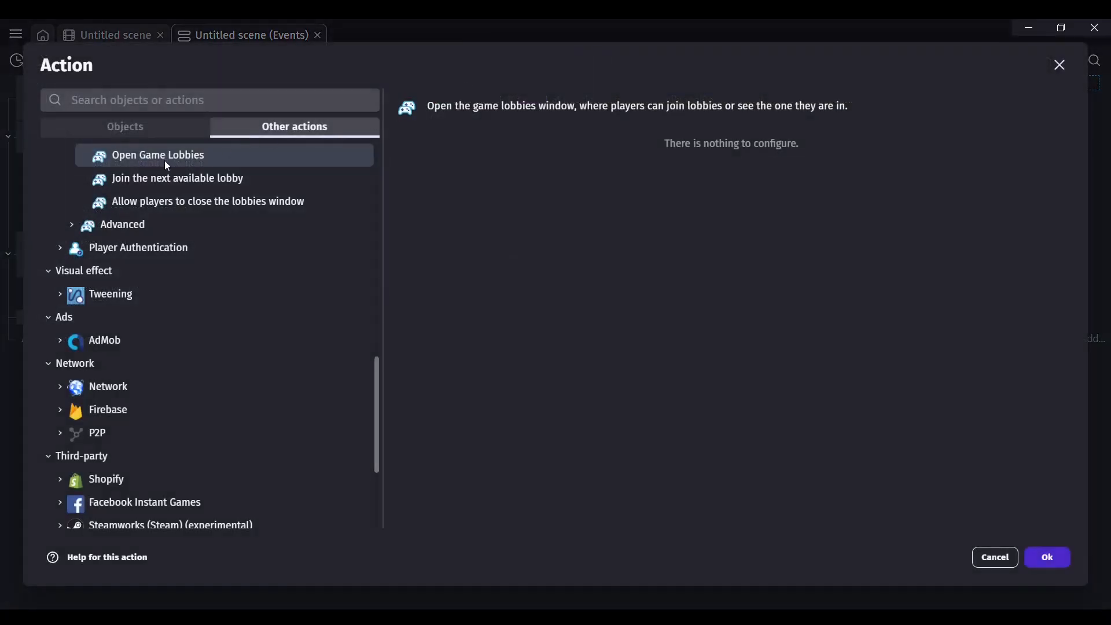
{"action": "scroll", "coordinate": [176, 221], "scroll_direction": "up", "scroll_amount": 3}
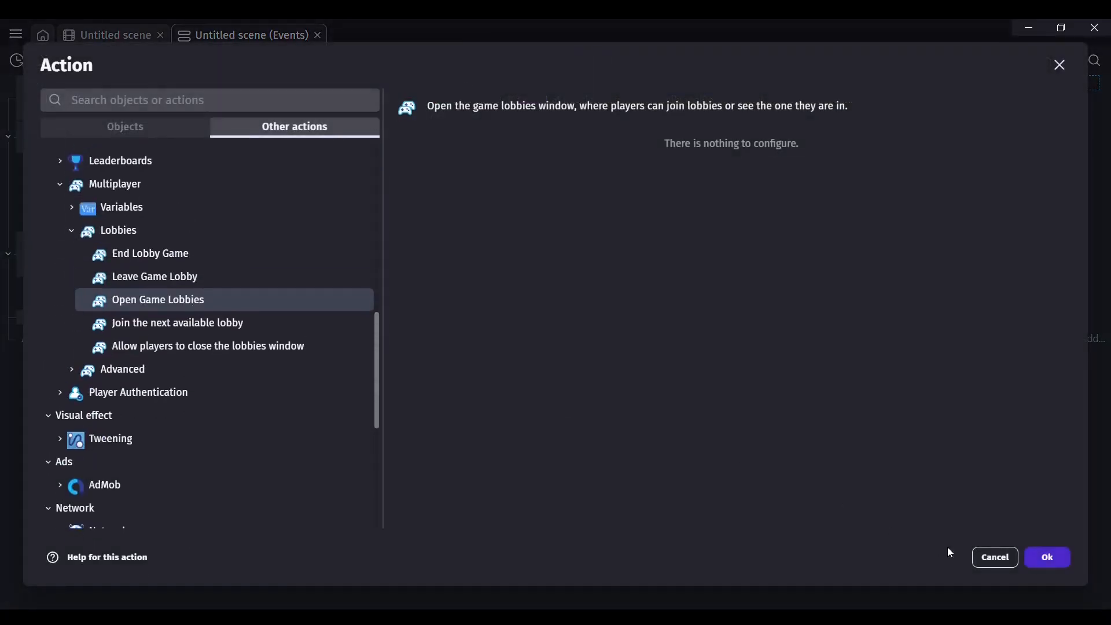
{"action": "left_click", "coordinate": [1010, 557]}
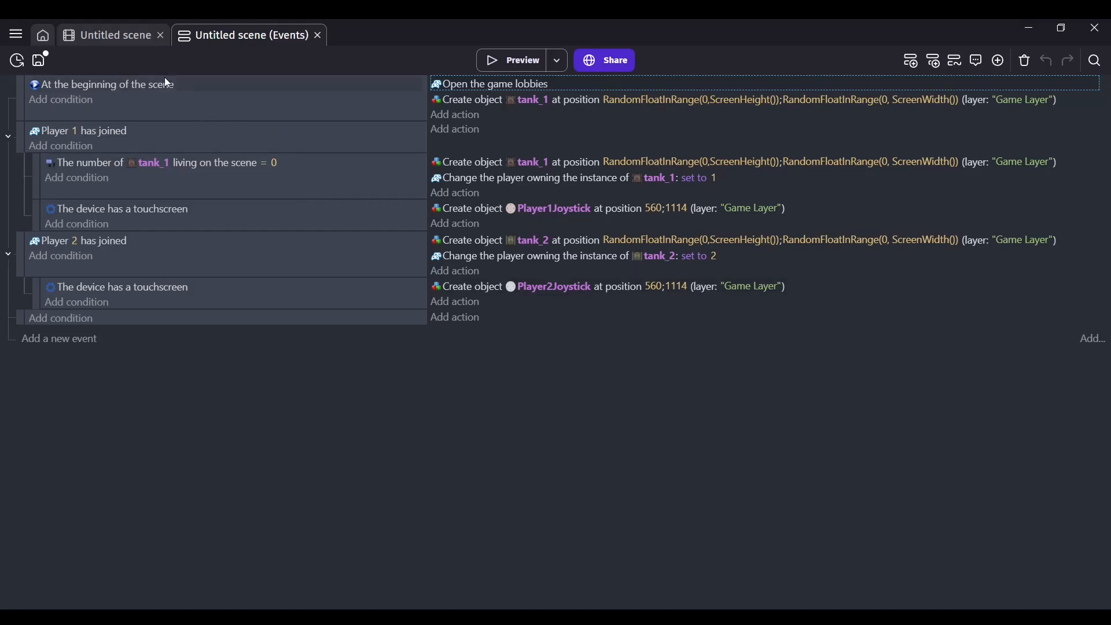
- In the first event's tank_1 creation action, try the X position expression RandomFloatInRange(0,ScreenWidth())
{"action": "double_click", "coordinate": [468, 99]}
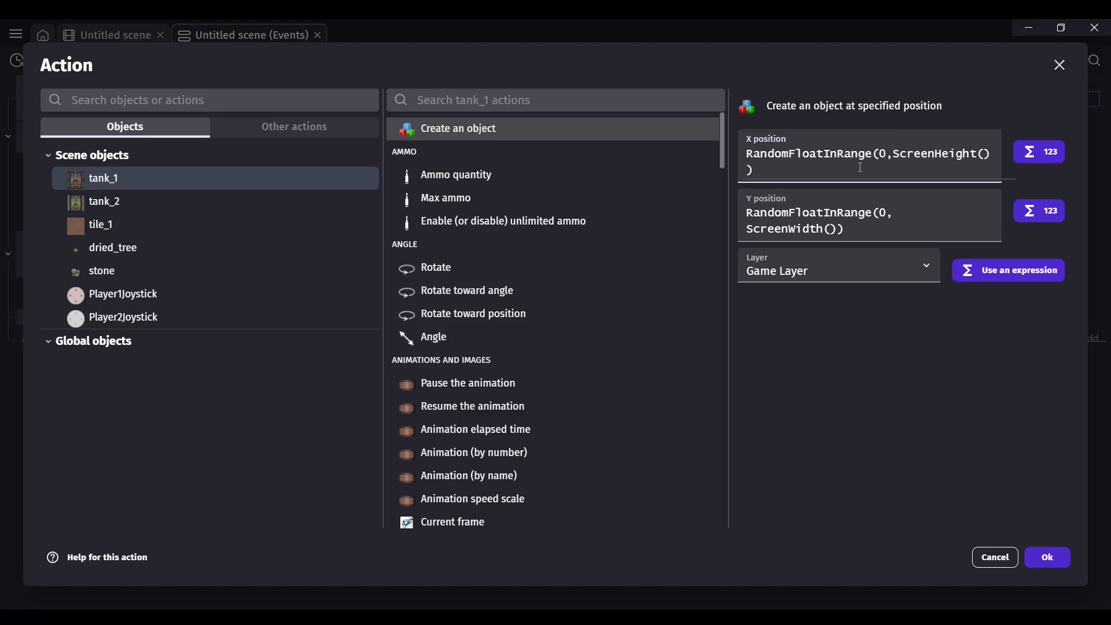
{"action": "key", "text": "BackSpace"}
{"action": "key", "text": "BackSpace"}
{"action": "key", "text": "BackSpace"}
{"action": "key", "text": "BackSpace"}
{"action": "key", "text": "BackSpace"}
{"action": "key", "text": "BackSpace"}
{"action": "type", "text": "Width"}
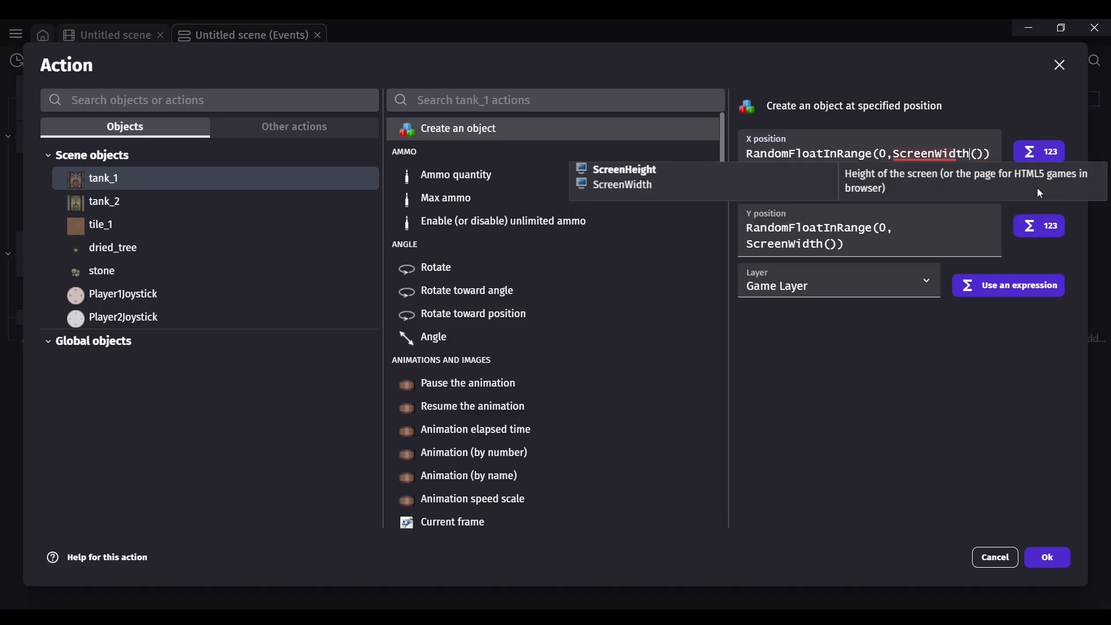
- Try the Y position expression RandomFloatInRange(0, ScreenHeight()) in the same tank_1 creation action
{"action": "left_click", "coordinate": [847, 218]}
{"action": "key", "text": "Left"}
{"action": "key", "text": "Left"}
{"action": "key", "text": "Left"}
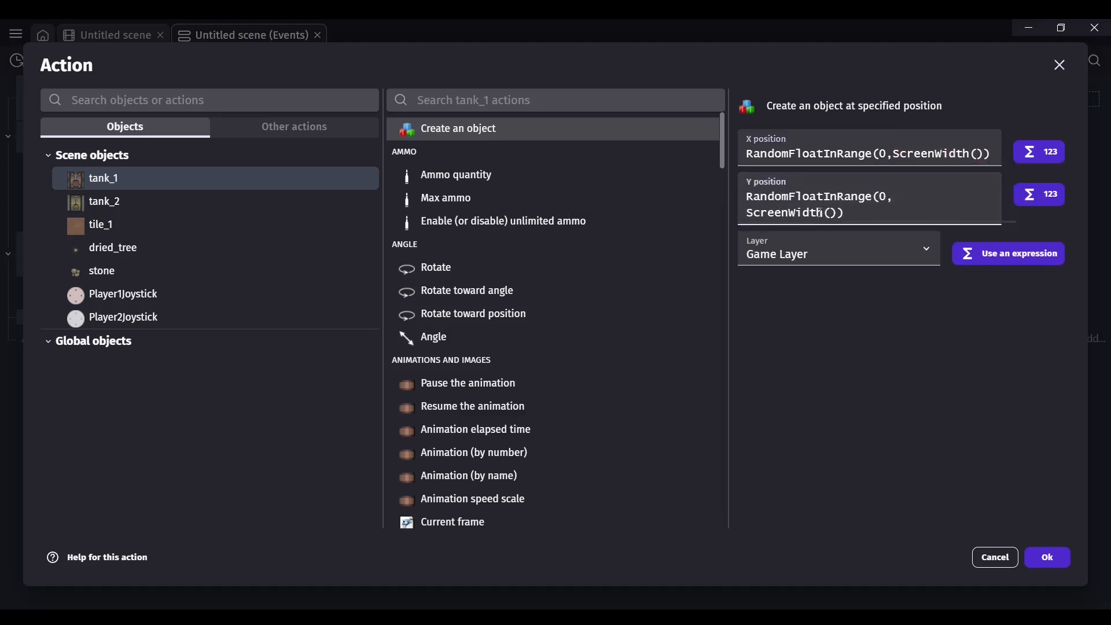
{"action": "key", "text": "BackSpace"}
{"action": "key", "text": "BackSpace"}
{"action": "key", "text": "BackSpace"}
{"action": "key", "text": "BackSpace"}
{"action": "key", "text": "BackSpace"}
{"action": "type", "text": "Height"}
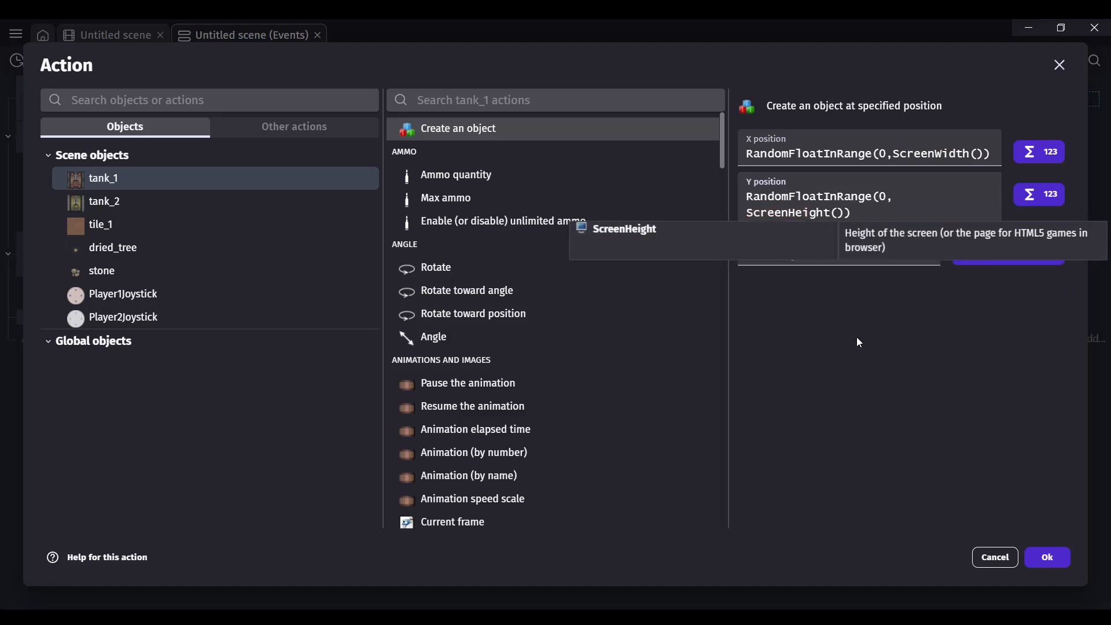
- Go over the X and Y random range expressions of the tank_1 creation action and discard its edits
{"action": "left_click", "coordinate": [858, 342]}
{"action": "left_click_drag", "start_coordinate": [889, 153], "coordinate": [934, 153]}
{"action": "left_click", "coordinate": [862, 212]}
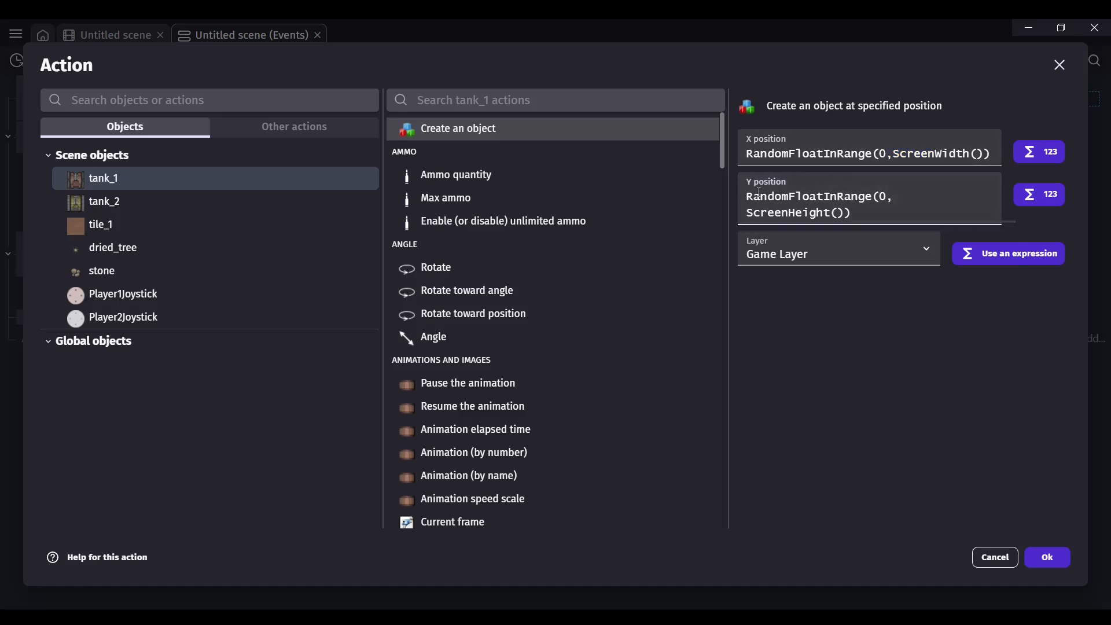
{"action": "left_click_drag", "start_coordinate": [878, 197], "coordinate": [844, 212]}
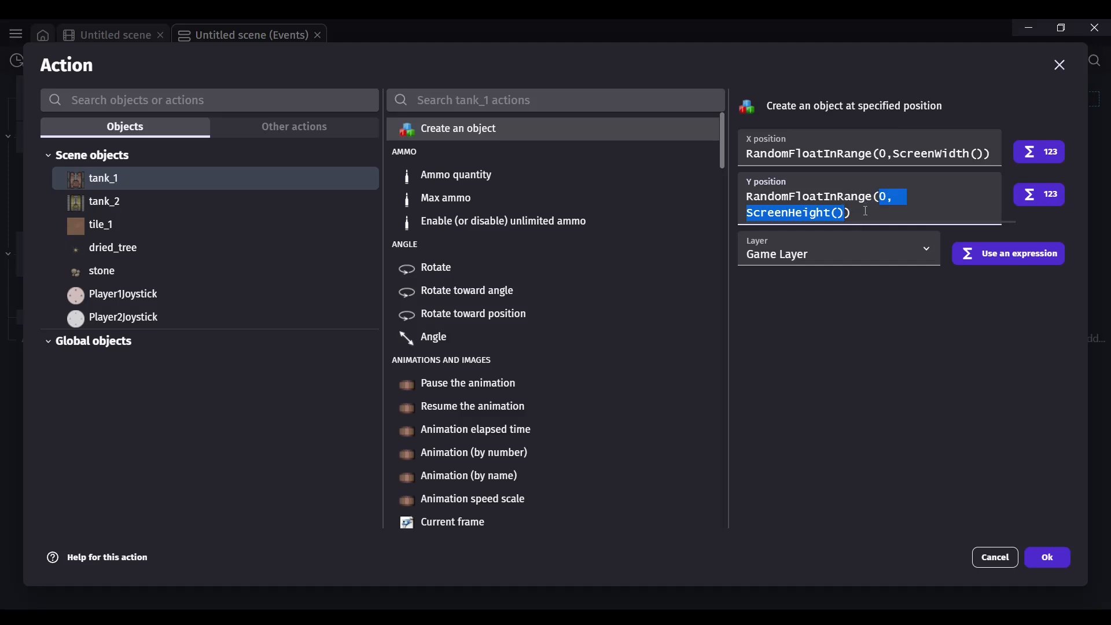
{"action": "left_click", "coordinate": [865, 211]}
{"action": "left_click", "coordinate": [888, 334]}
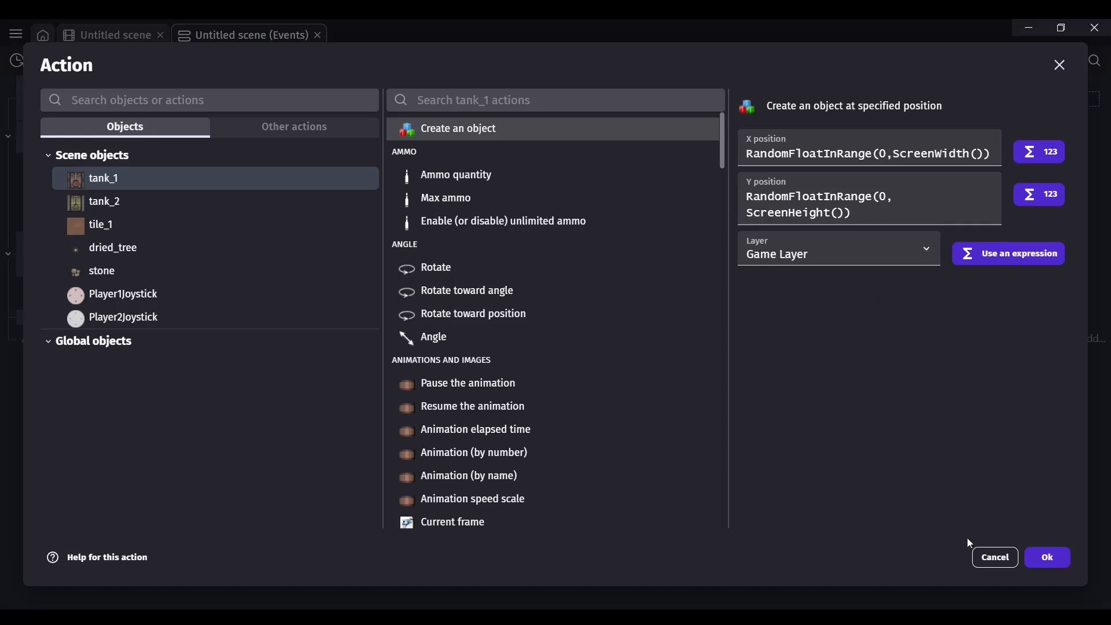
{"action": "left_click", "coordinate": [994, 557]}
- Add a new layer to the scene, make it active, and remove it again
{"action": "left_click", "coordinate": [110, 34]}
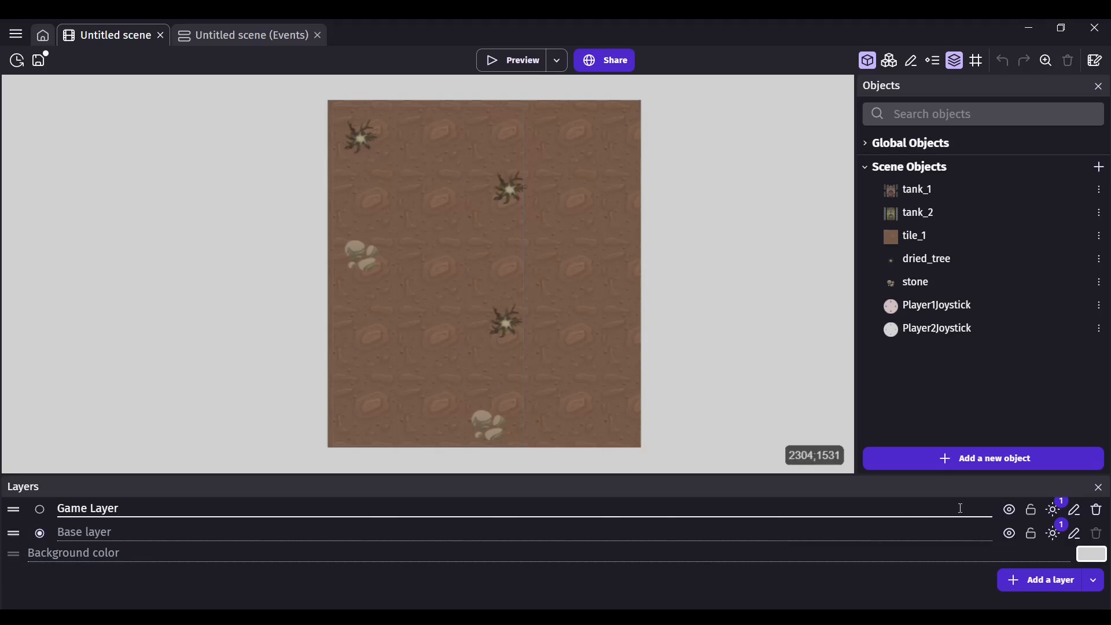
{"action": "left_click", "coordinate": [1026, 581]}
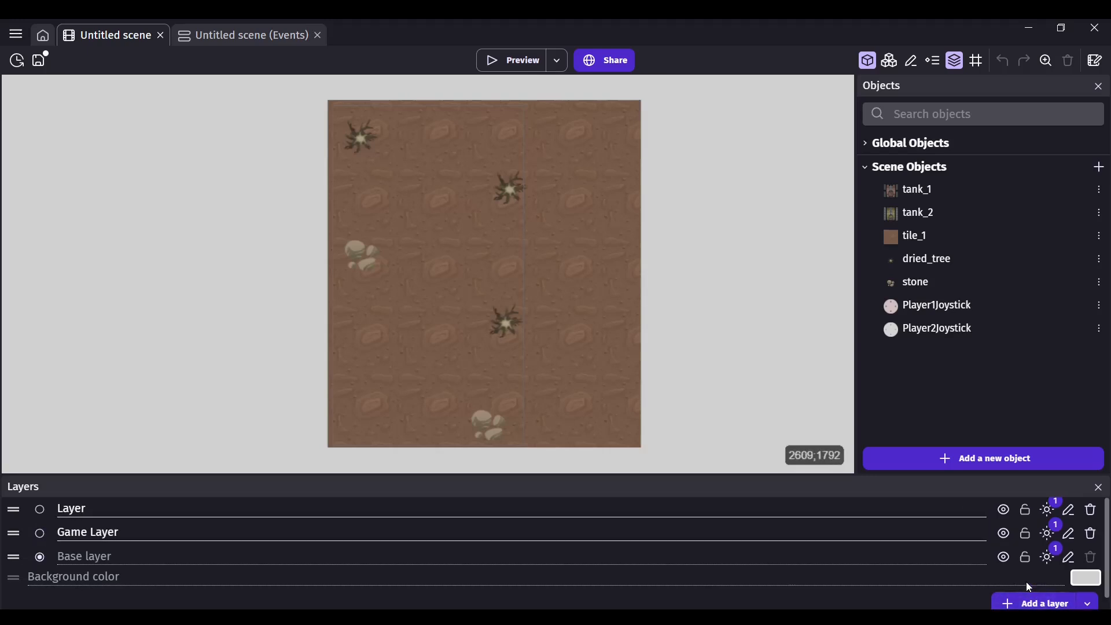
{"action": "left_click", "coordinate": [40, 509]}
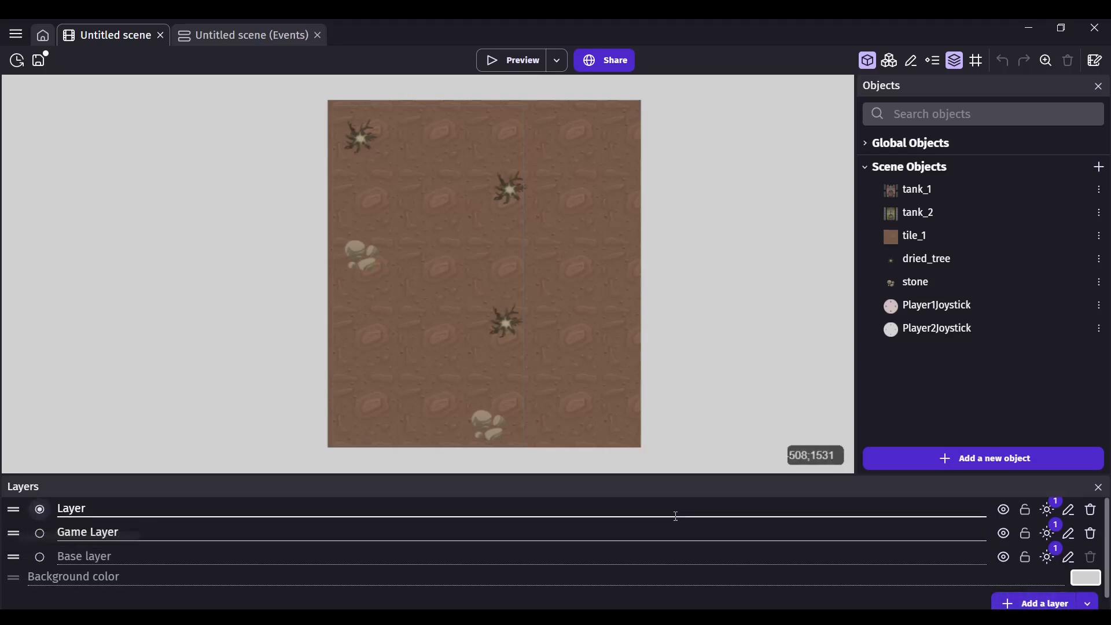
{"action": "left_click", "coordinate": [1090, 509]}
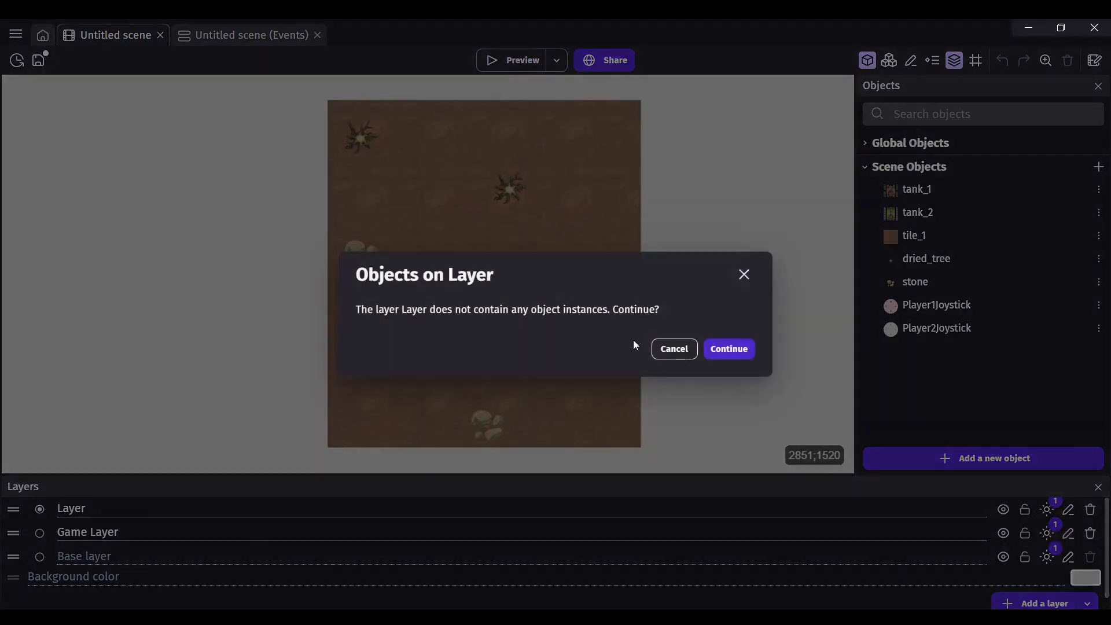
{"action": "left_click", "coordinate": [729, 350]}
- In the scene events, review the "Player 1 has joined" condition and its sub-event condition on the number of tank_1 instances
{"action": "left_click", "coordinate": [243, 35]}
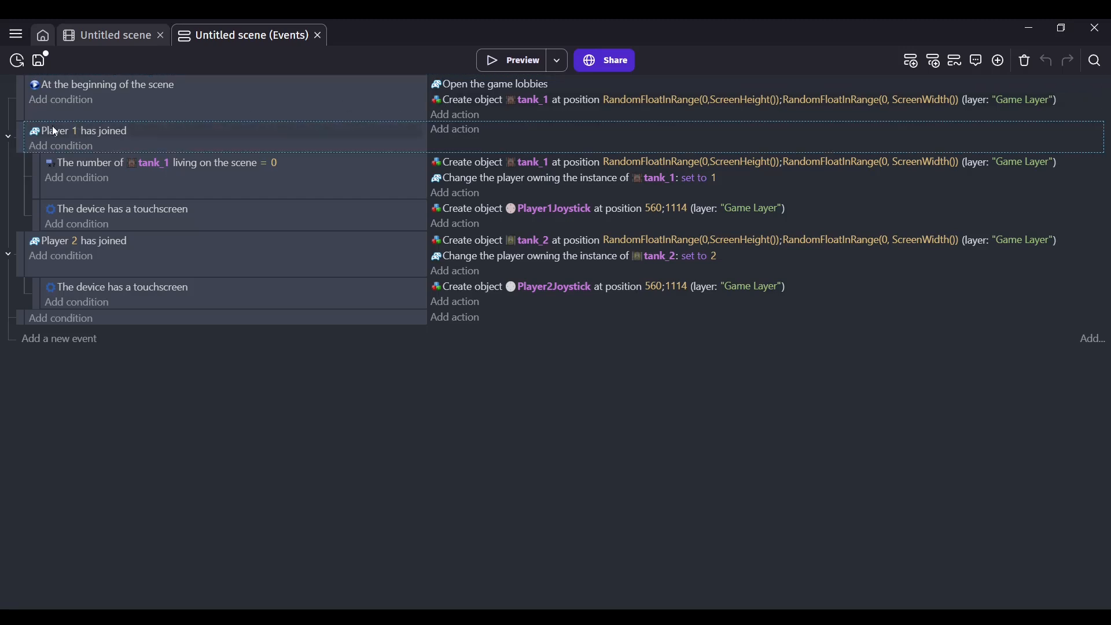
{"action": "double_click", "coordinate": [111, 131]}
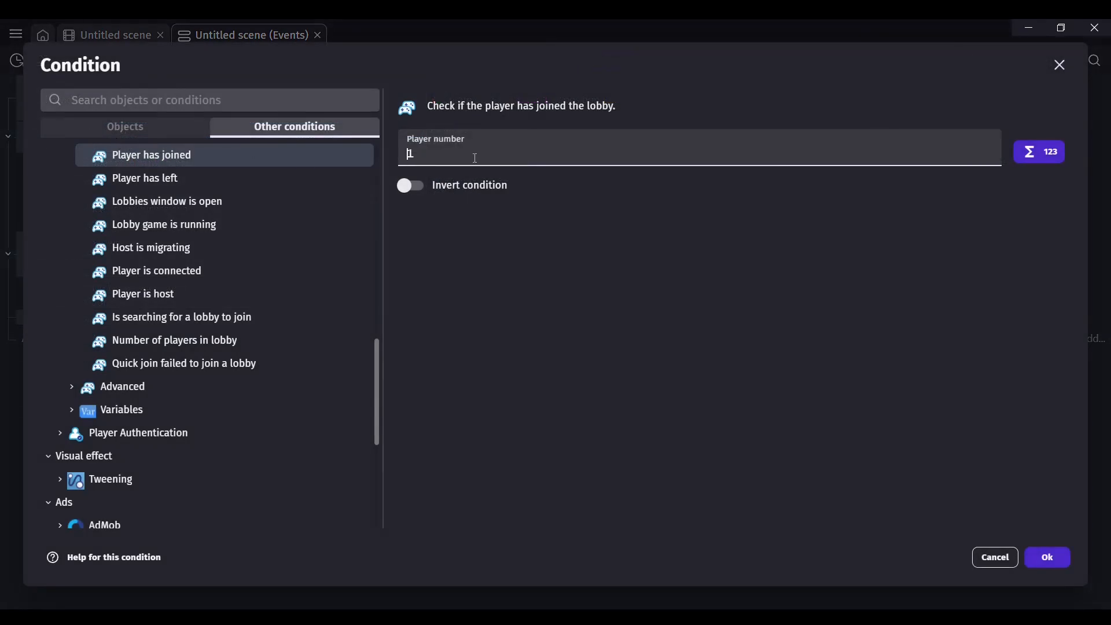
{"action": "left_click", "coordinate": [995, 557]}
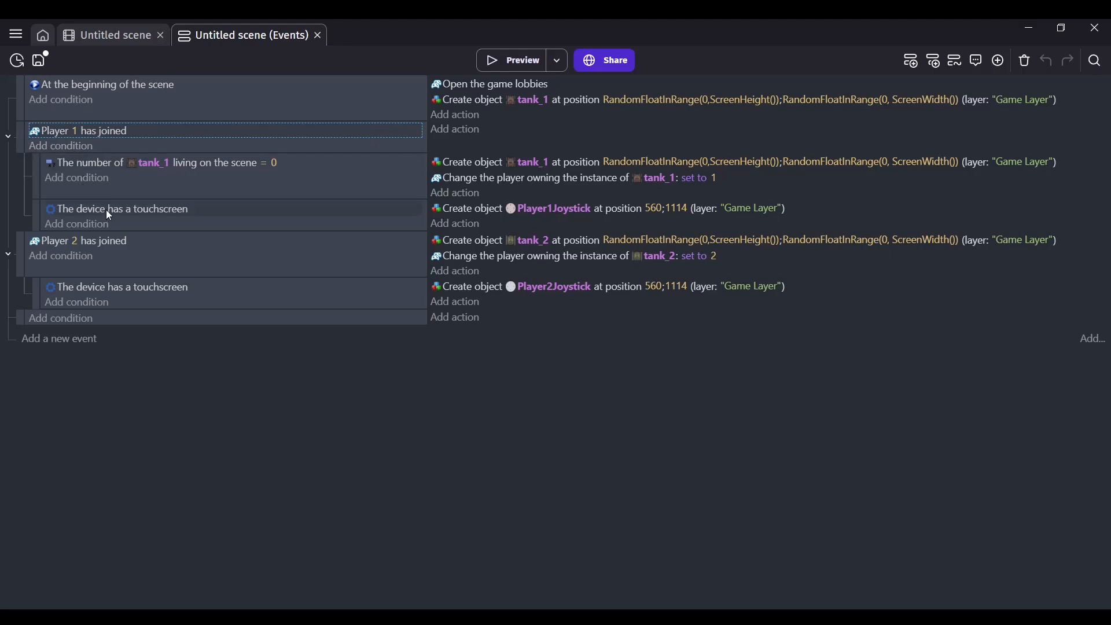
{"action": "double_click", "coordinate": [83, 160]}
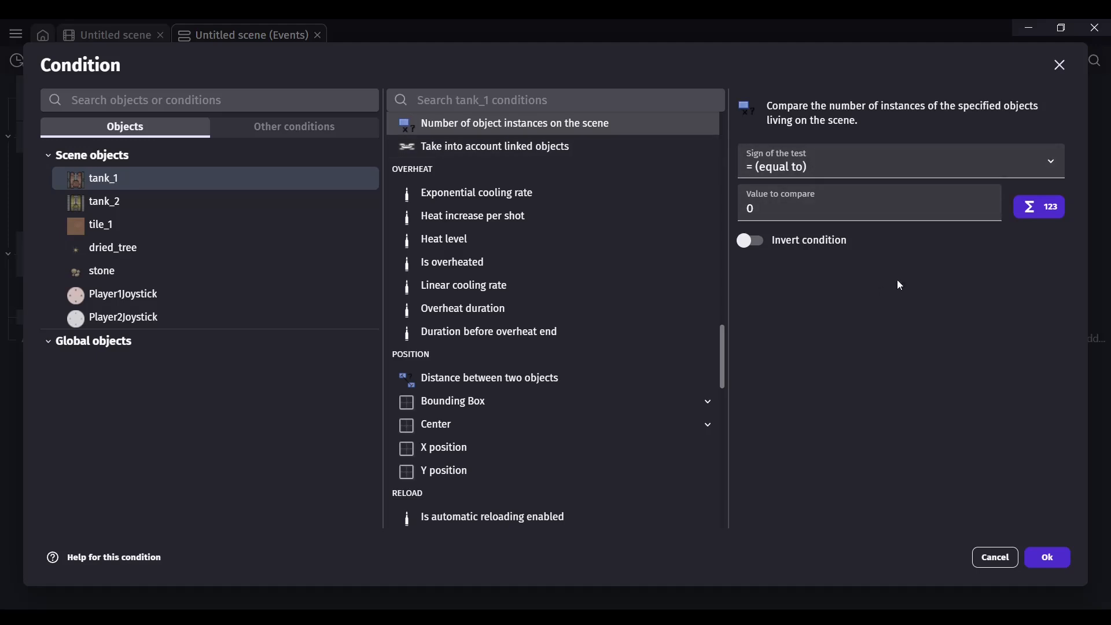
{"action": "left_click", "coordinate": [987, 558]}
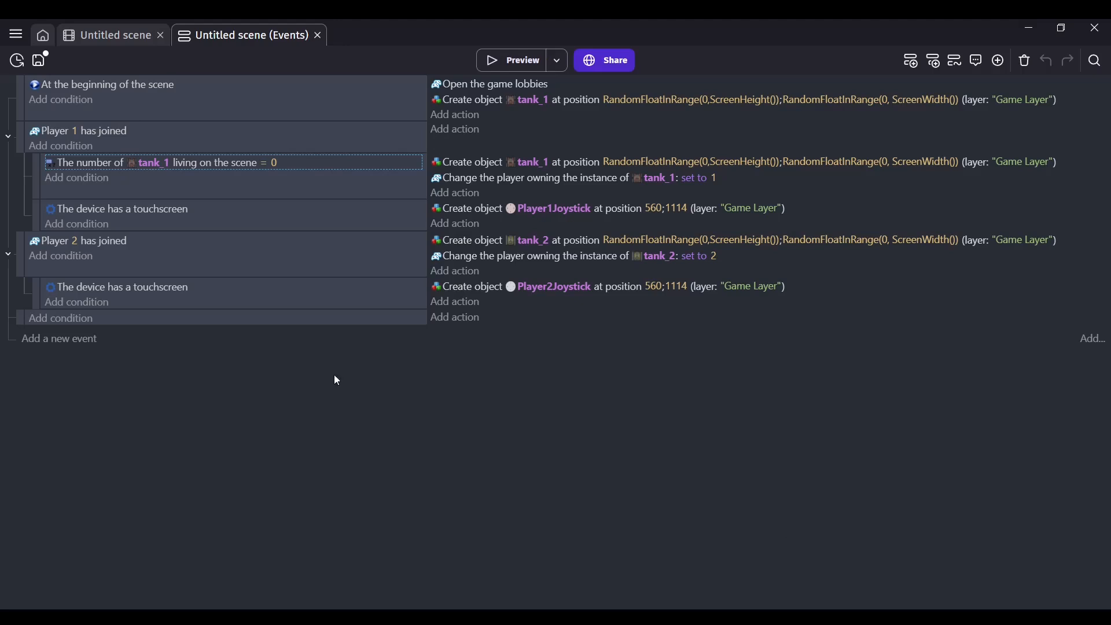
- Review the Player 1 sub-event's actions that create tank_1 on the Game Layer and set its owning player
{"action": "left_click", "coordinate": [458, 162]}
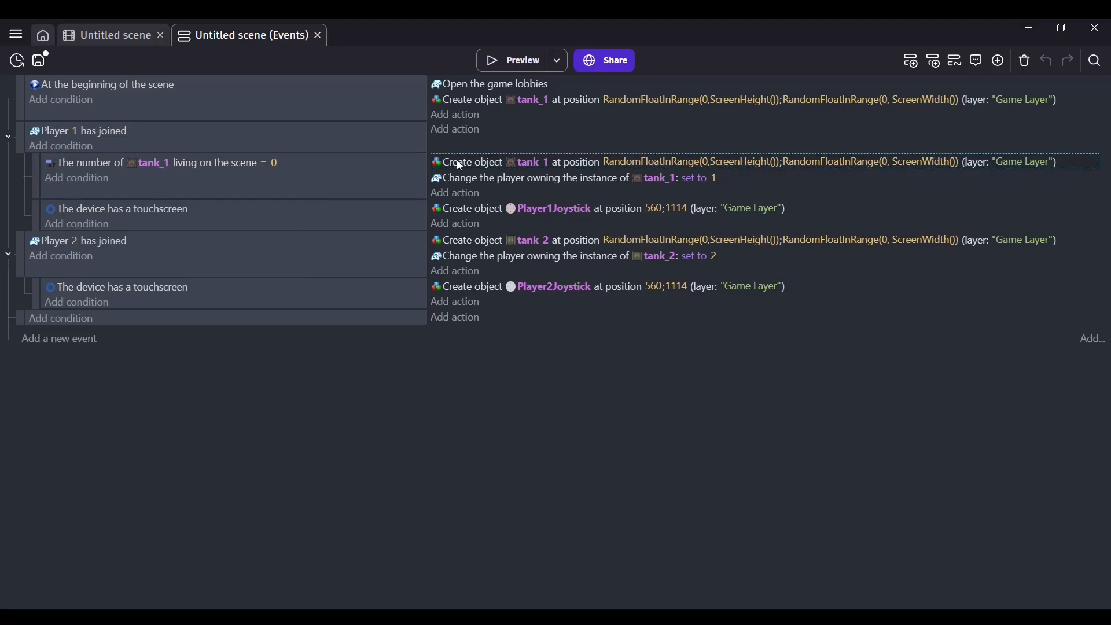
{"action": "left_click", "coordinate": [475, 180]}
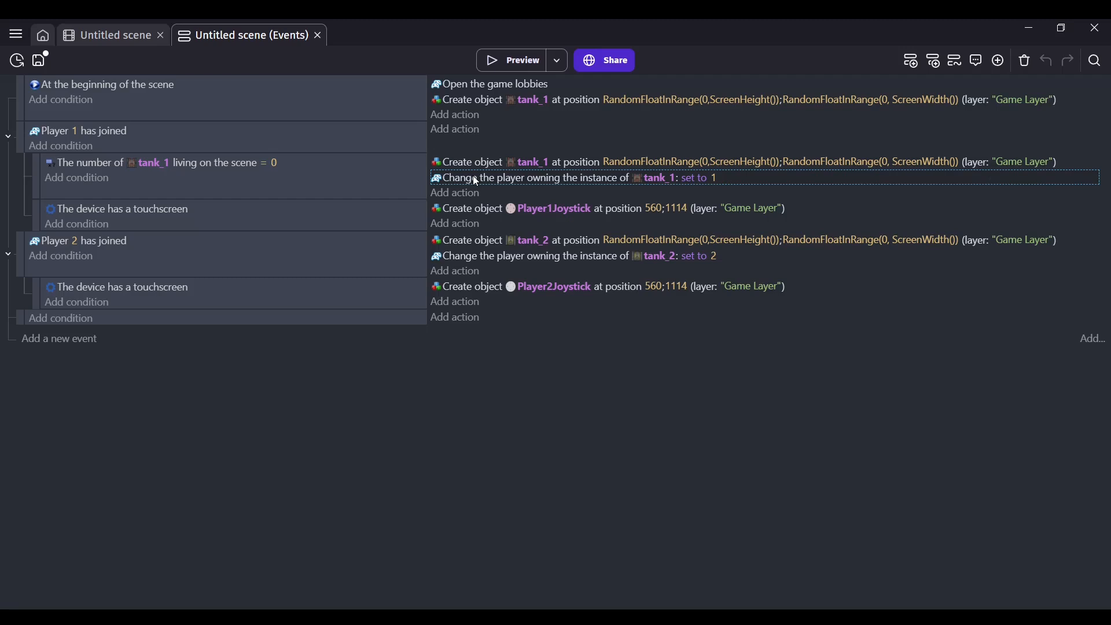
{"action": "double_click", "coordinate": [466, 164]}
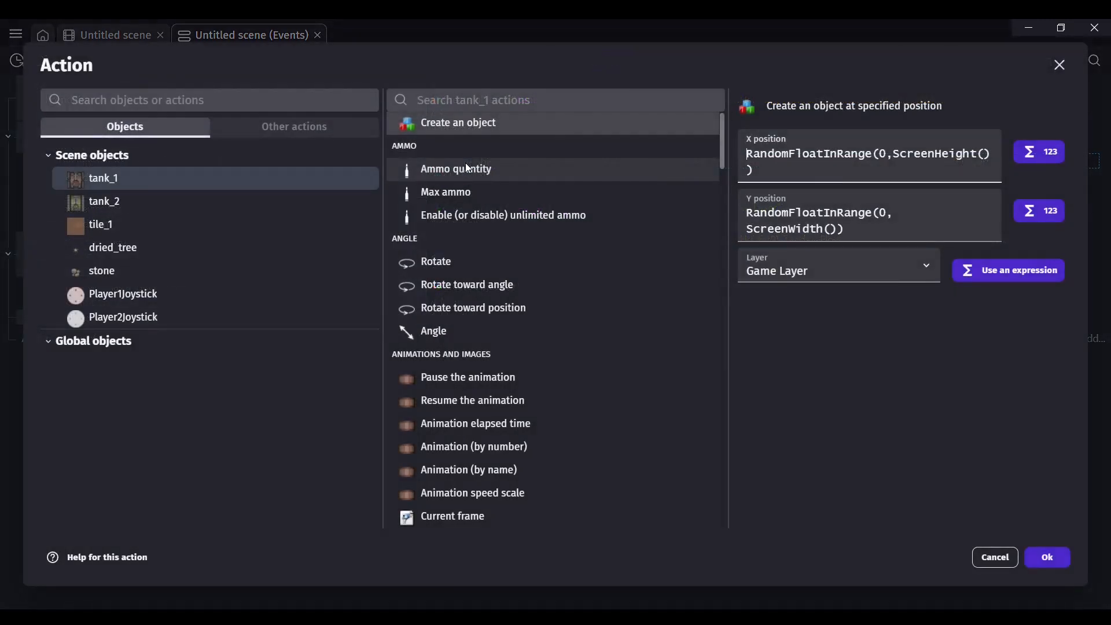
{"action": "left_click", "coordinate": [108, 179]}
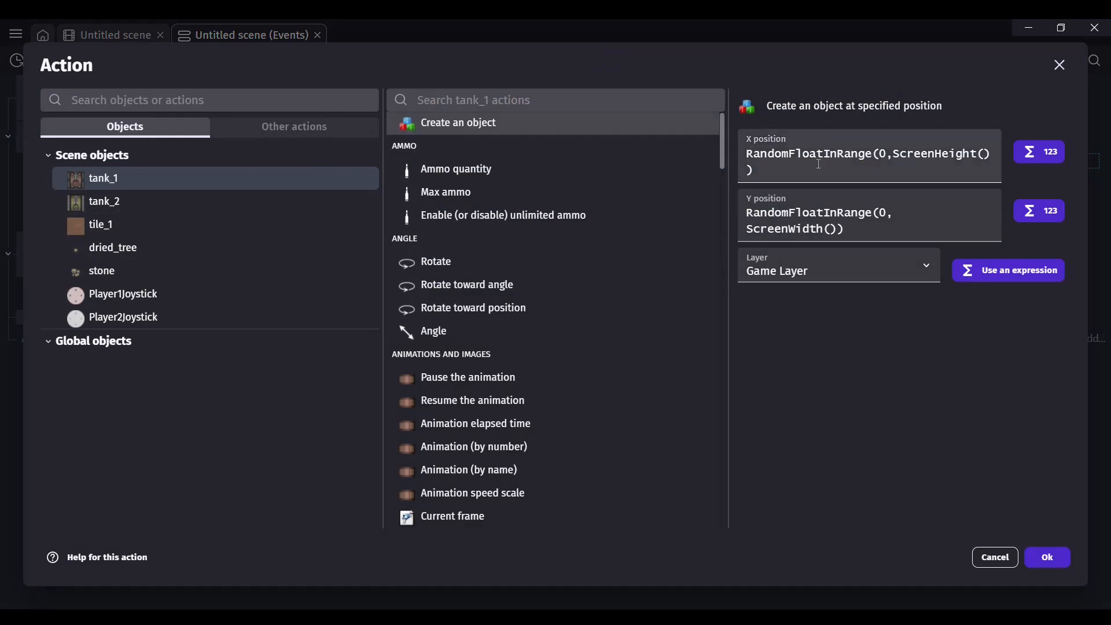
{"action": "left_click", "coordinate": [868, 227]}
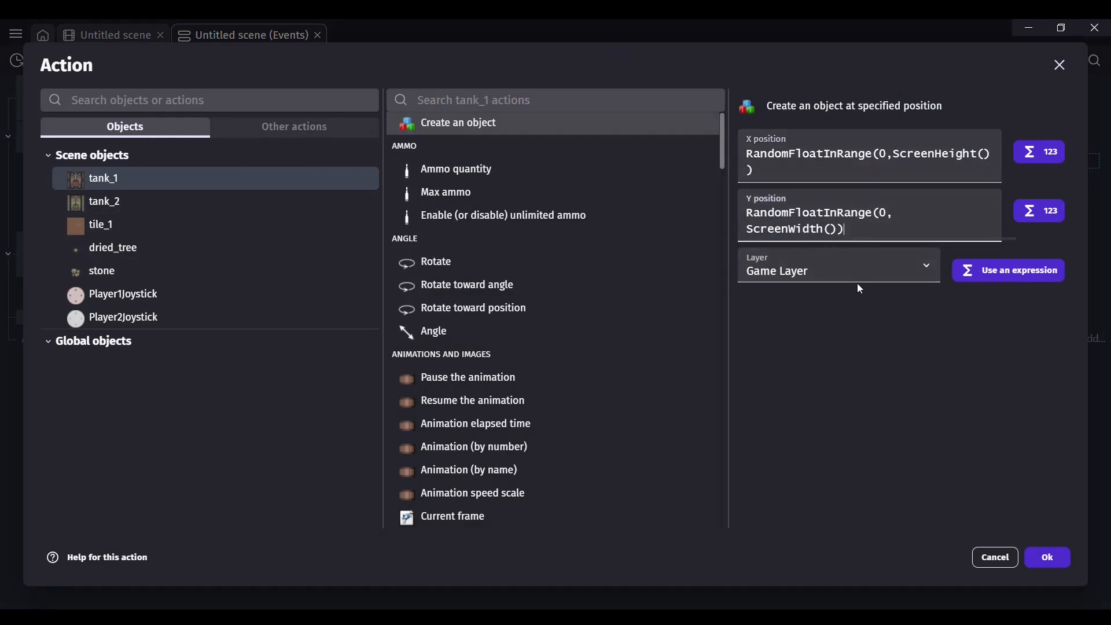
{"action": "left_click", "coordinate": [993, 560]}
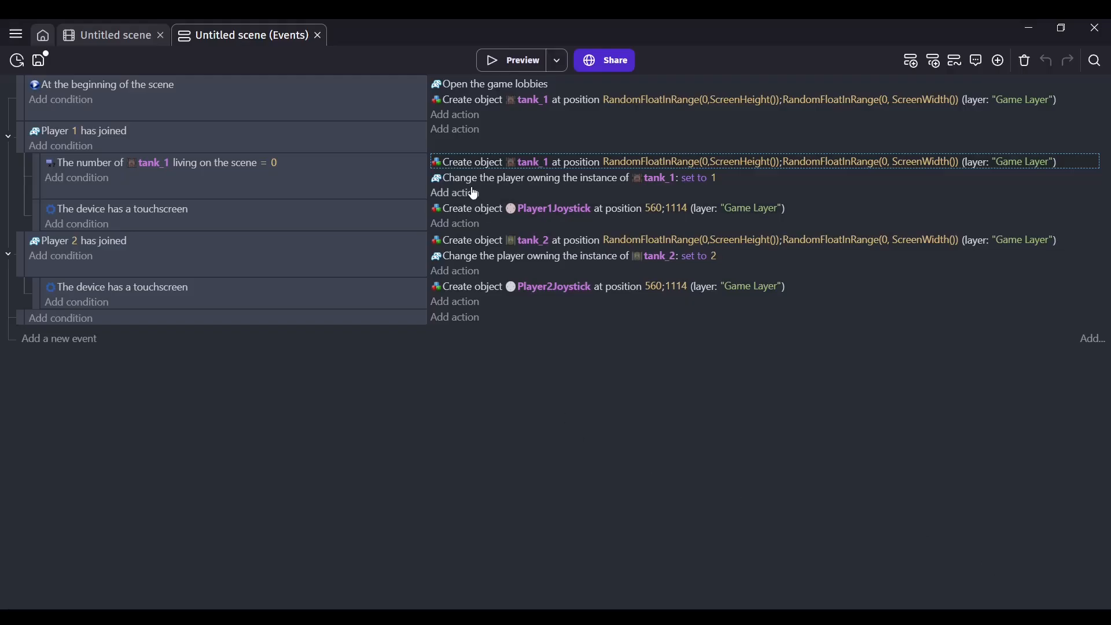
{"action": "double_click", "coordinate": [454, 178]}
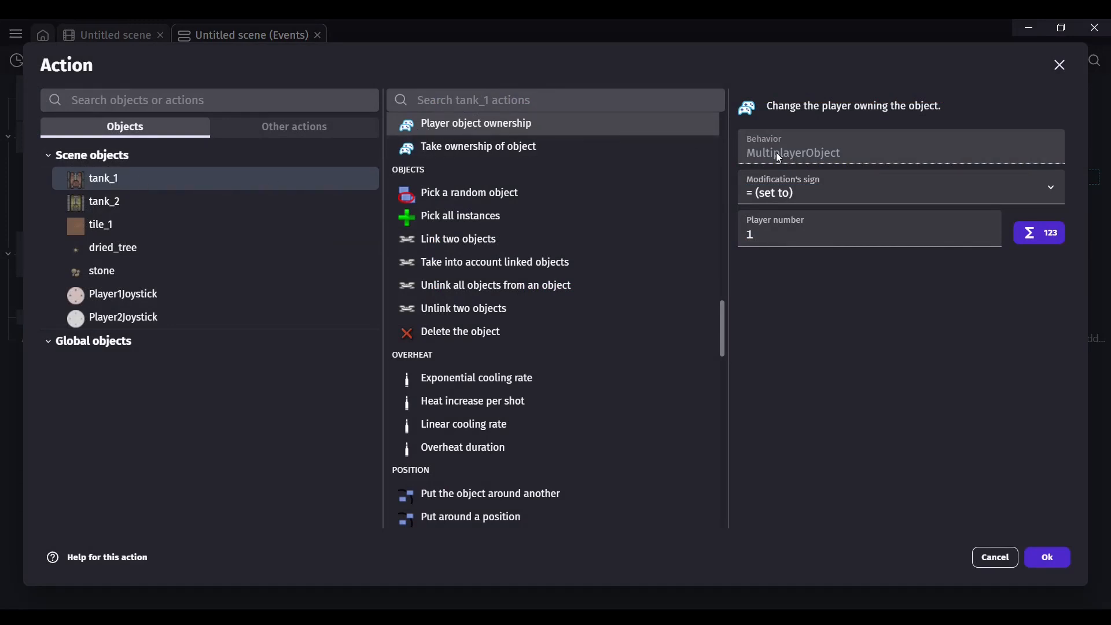
{"action": "left_click", "coordinate": [1005, 561]}
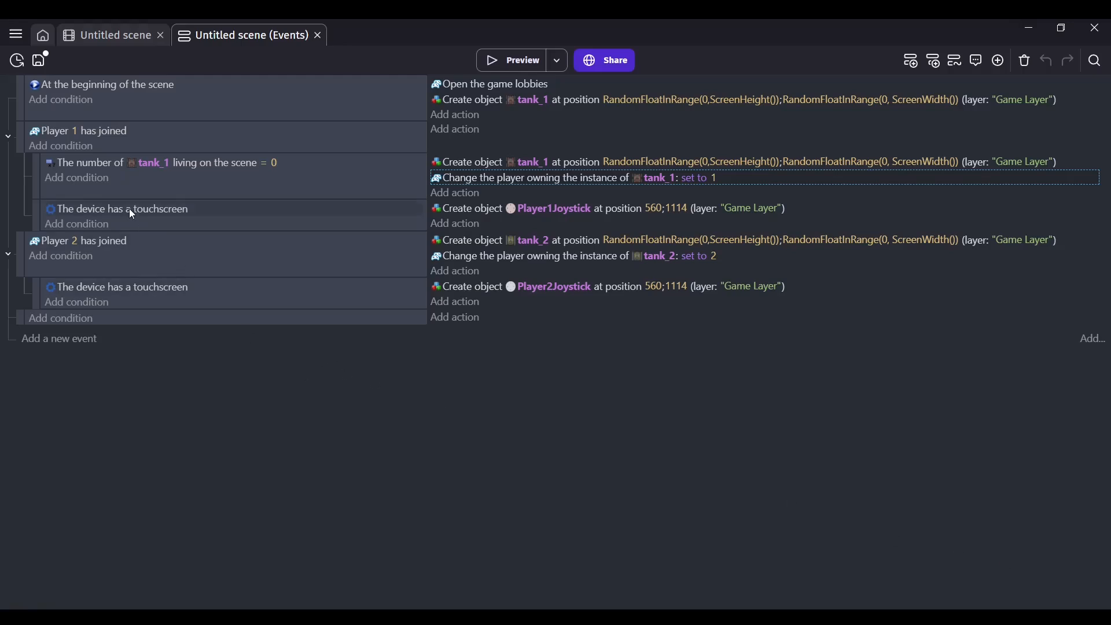
- Review Player 1's touchscreen joystick sub-event and the "Player 2 has joined" condition
{"action": "left_click", "coordinate": [31, 207]}
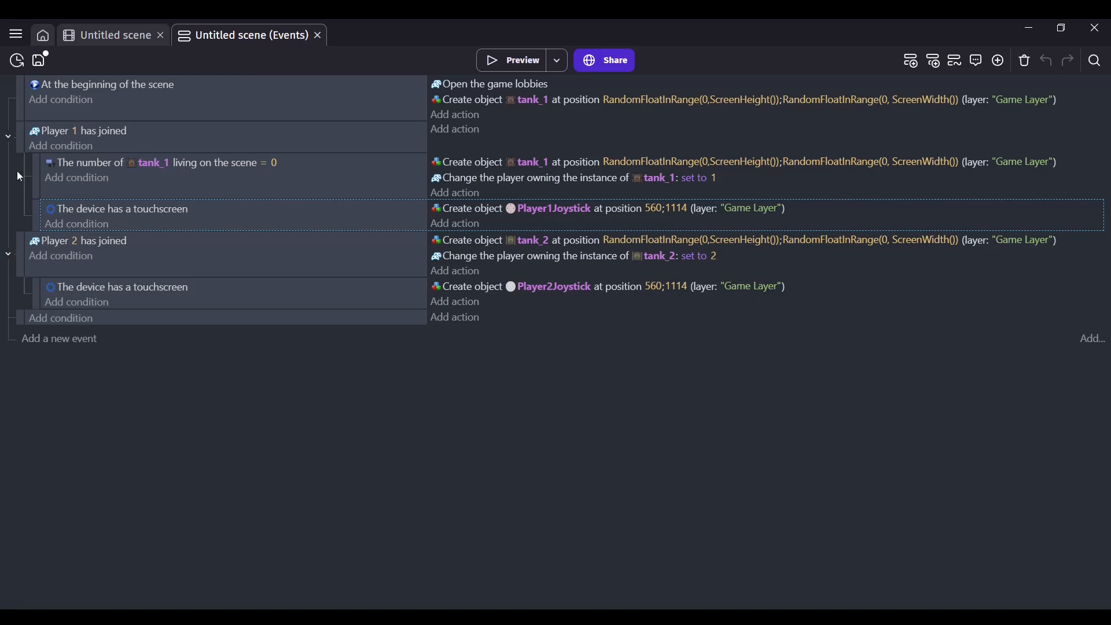
{"action": "left_click", "coordinate": [93, 245]}
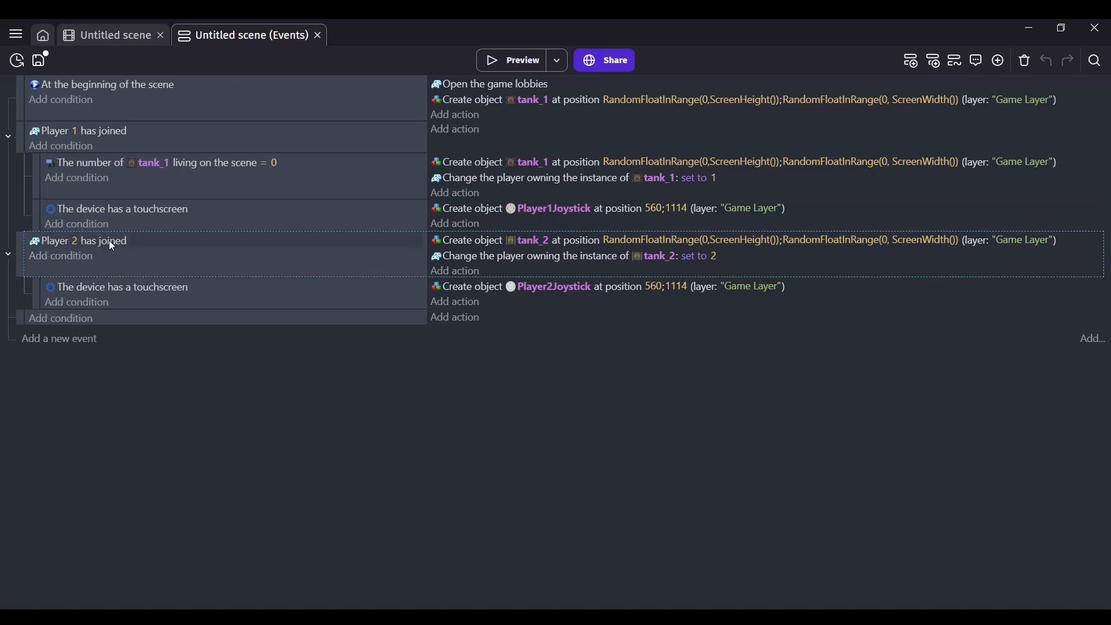
{"action": "double_click", "coordinate": [109, 241]}
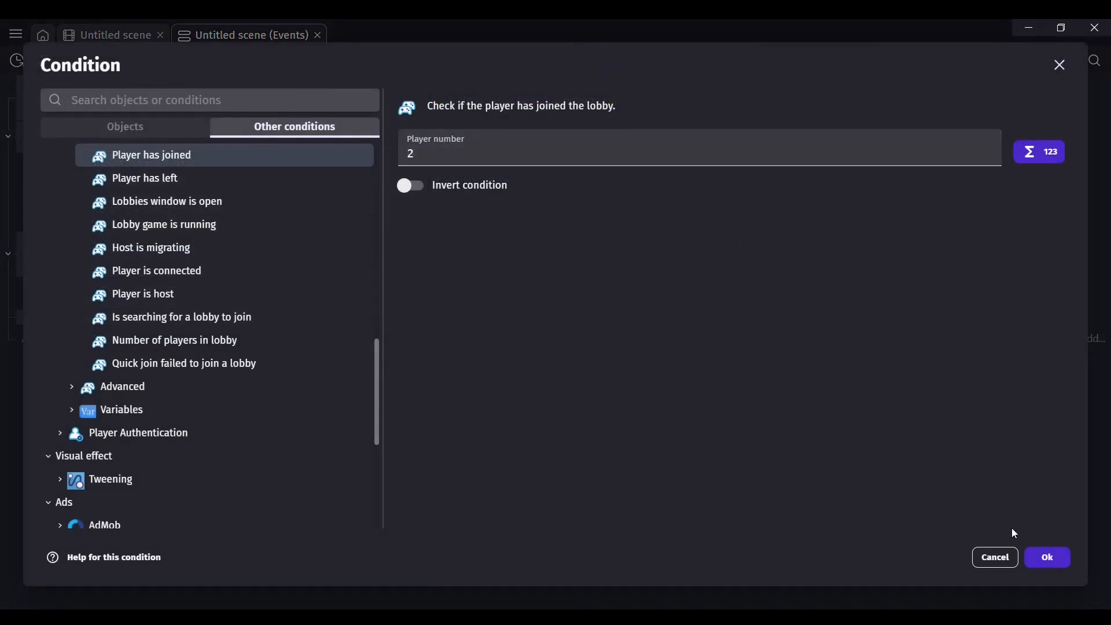
{"action": "left_click", "coordinate": [1010, 557]}
- Review the Player 2 event's actions that create tank_2 and set its owning player
{"action": "double_click", "coordinate": [474, 242]}
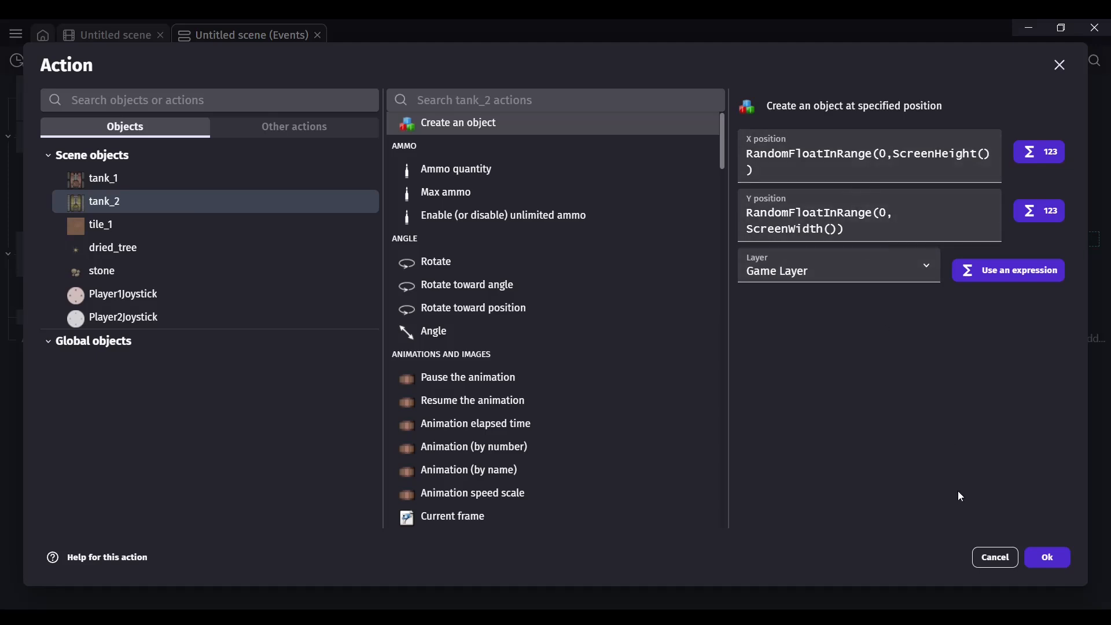
{"action": "left_click", "coordinate": [994, 557]}
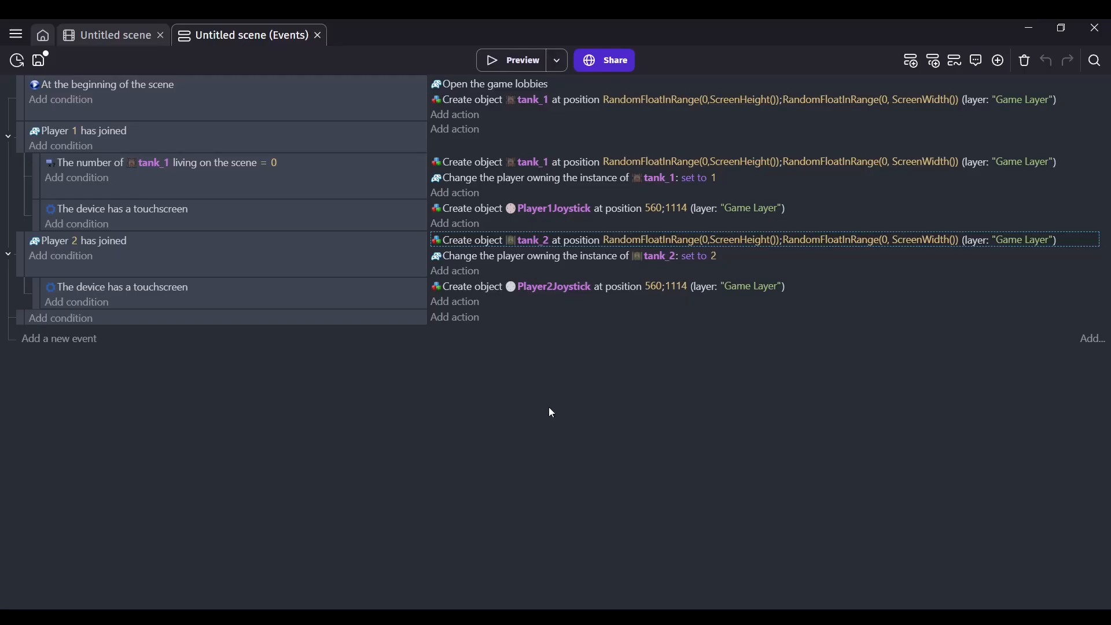
{"action": "double_click", "coordinate": [465, 254]}
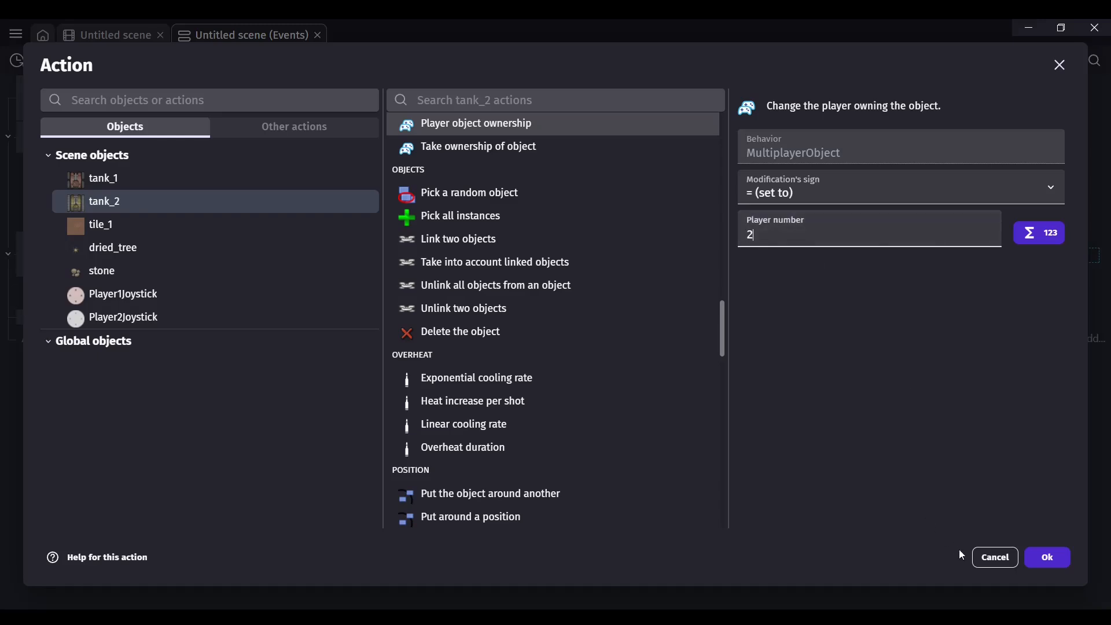
{"action": "left_click", "coordinate": [975, 557]}
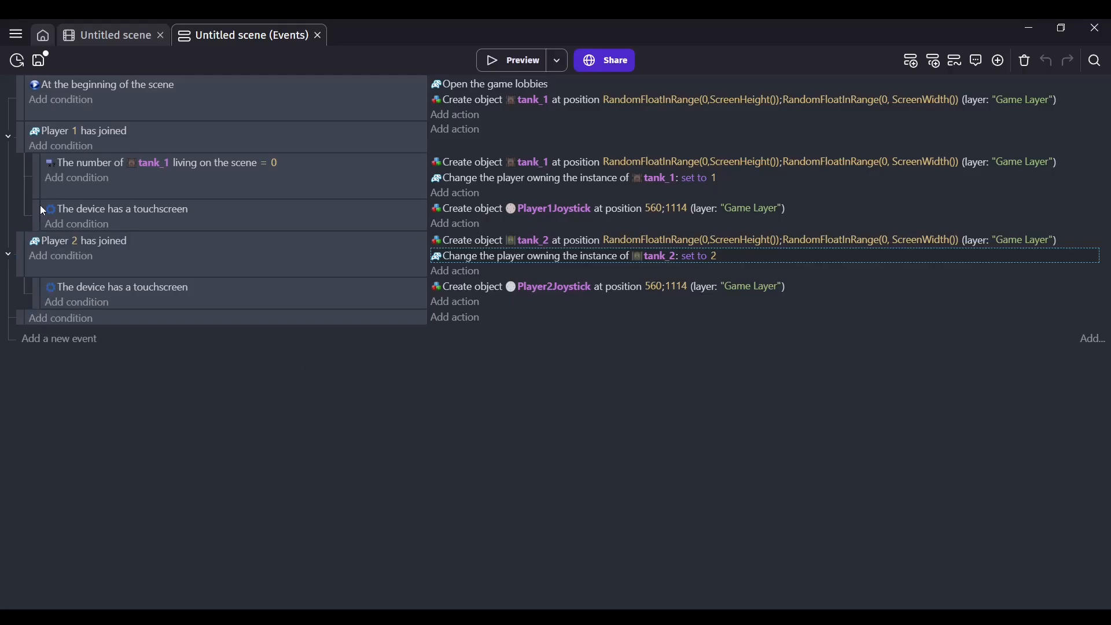
- Review Player 2's touchscreen joystick sub-event and look at the scene layout before returning to the events
{"action": "left_click", "coordinate": [36, 294]}
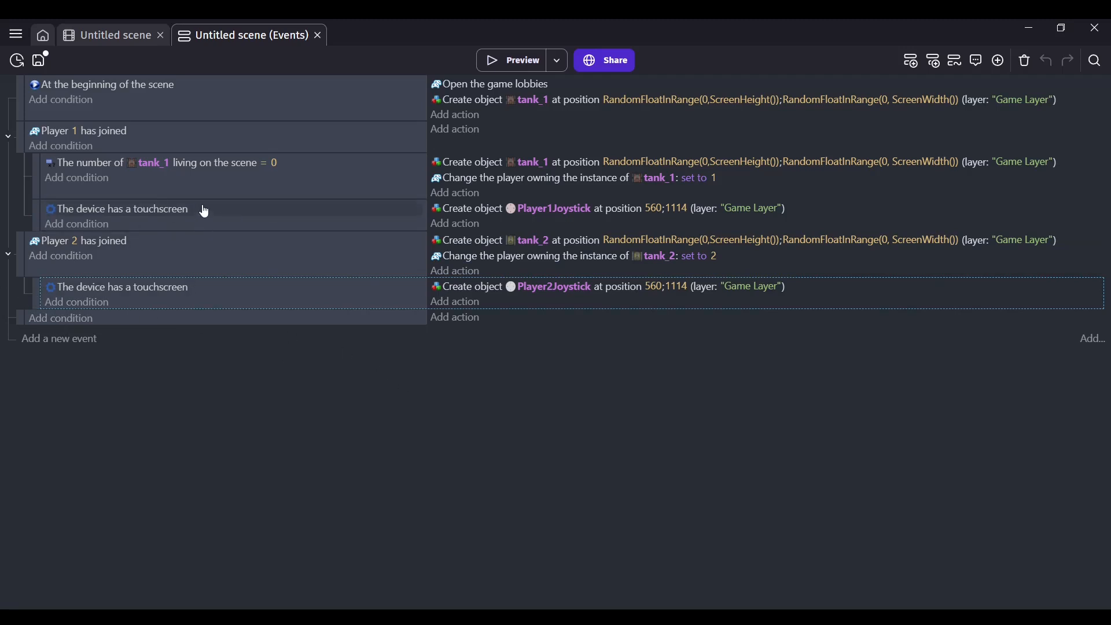
{"action": "left_click", "coordinate": [131, 35]}
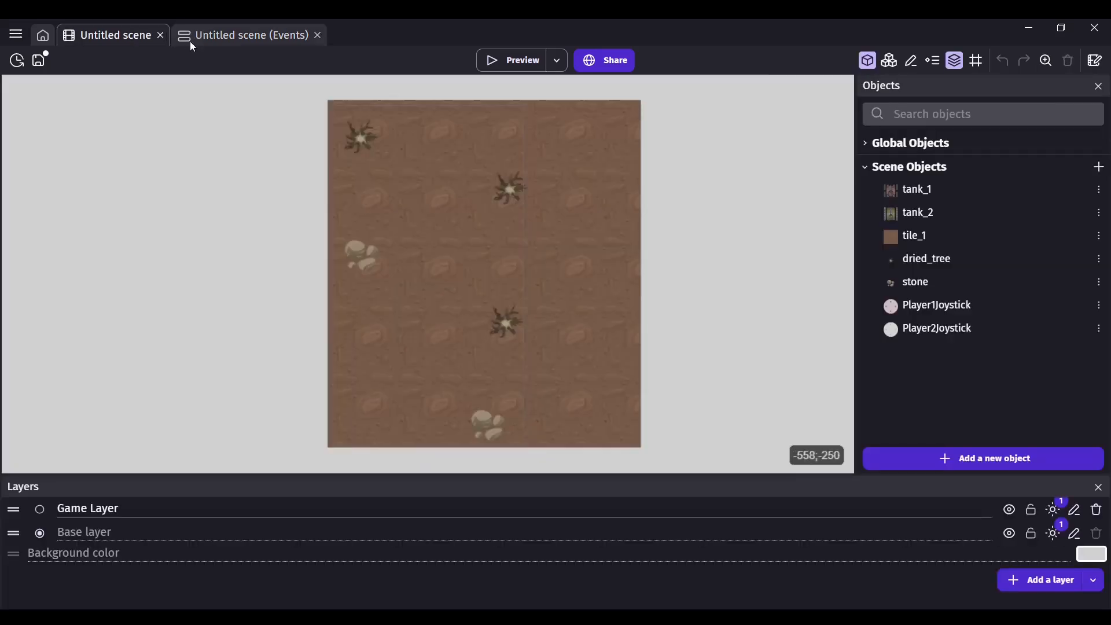
{"action": "left_click", "coordinate": [218, 34]}
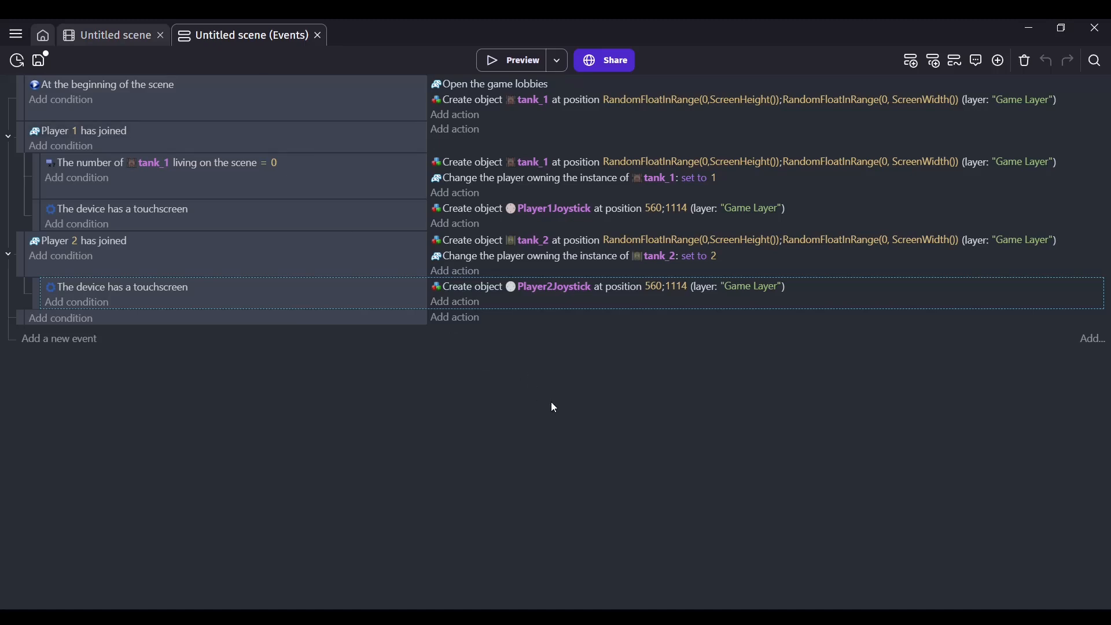